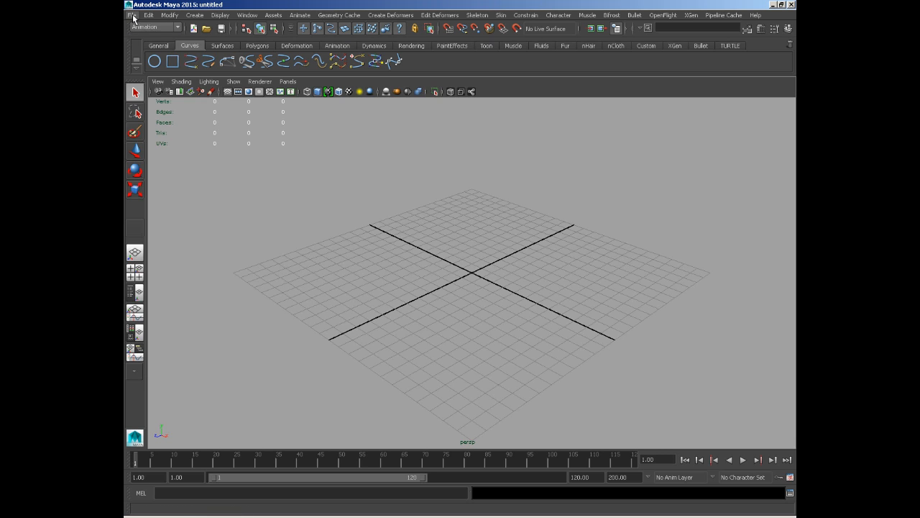
Start a new project in the Project Window and name it FullBody_Rig.
left_click(132, 15)
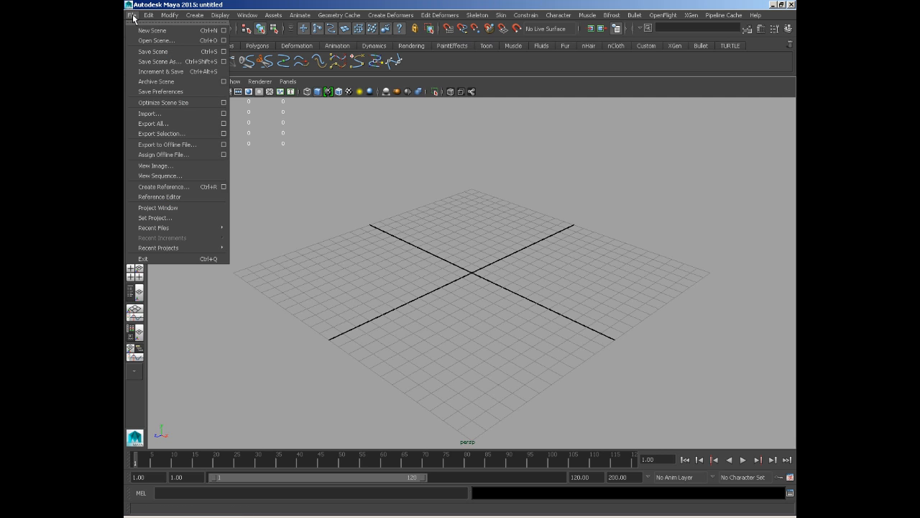
left_click(164, 209)
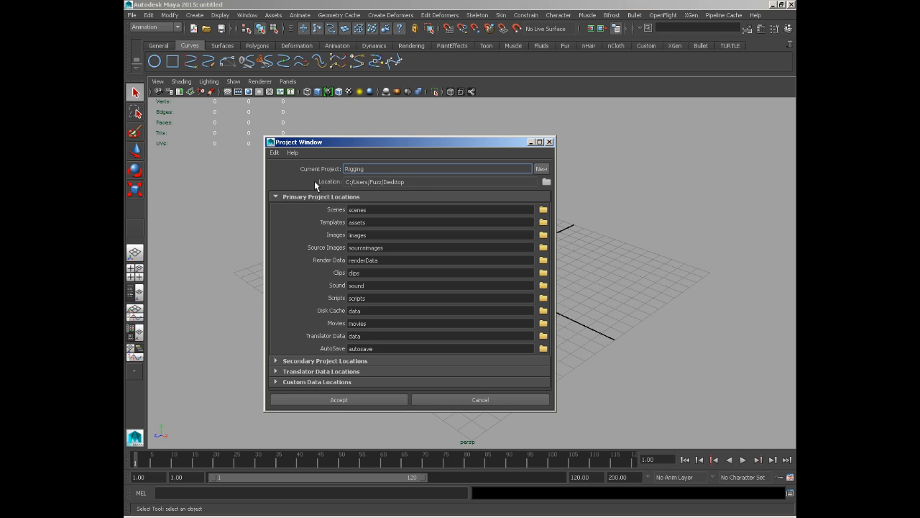
left_click(541, 168)
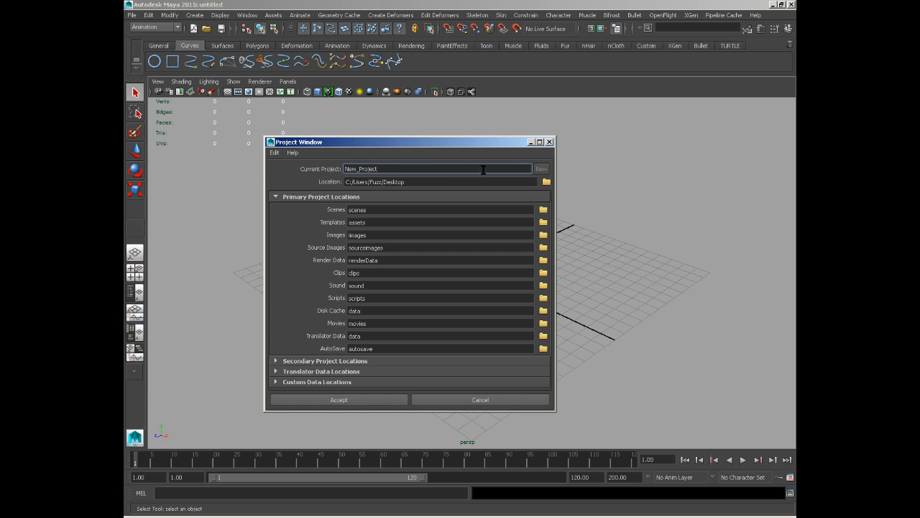
double_click(385, 168)
type("FullBody_Rigg")
key("BackSpace")
Set the new project's location to the Desktop folder and accept the project settings.
left_click(546, 183)
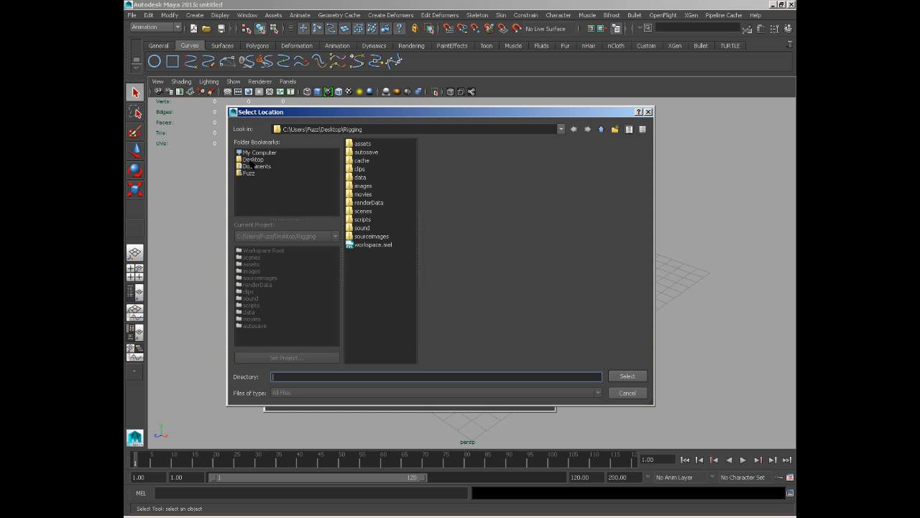
left_click(252, 159)
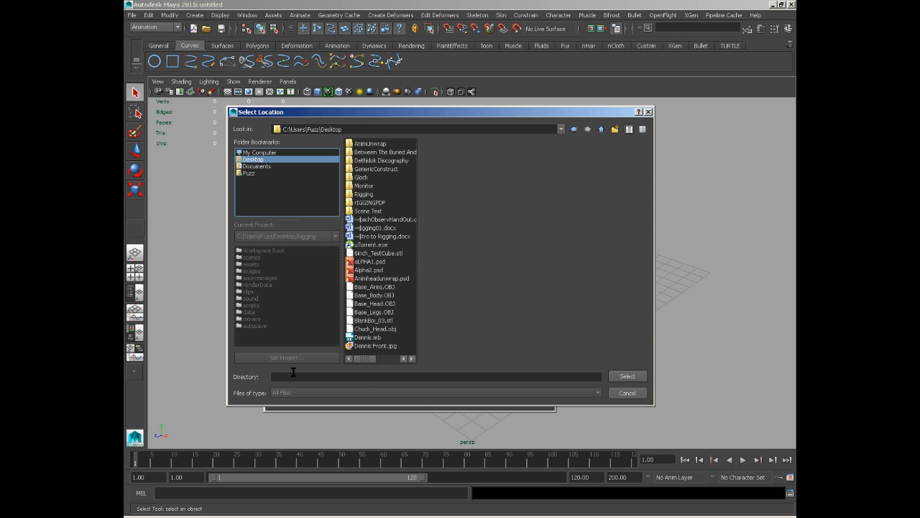
left_click(627, 376)
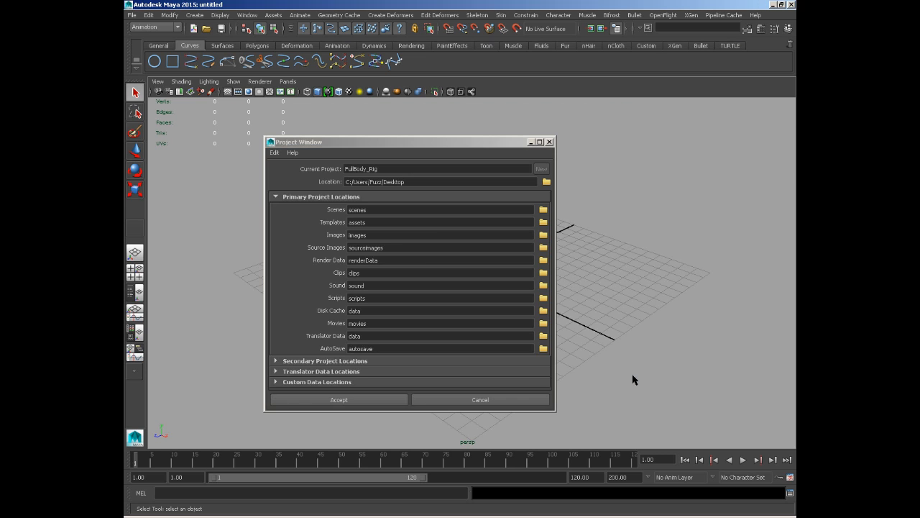
left_click(343, 397)
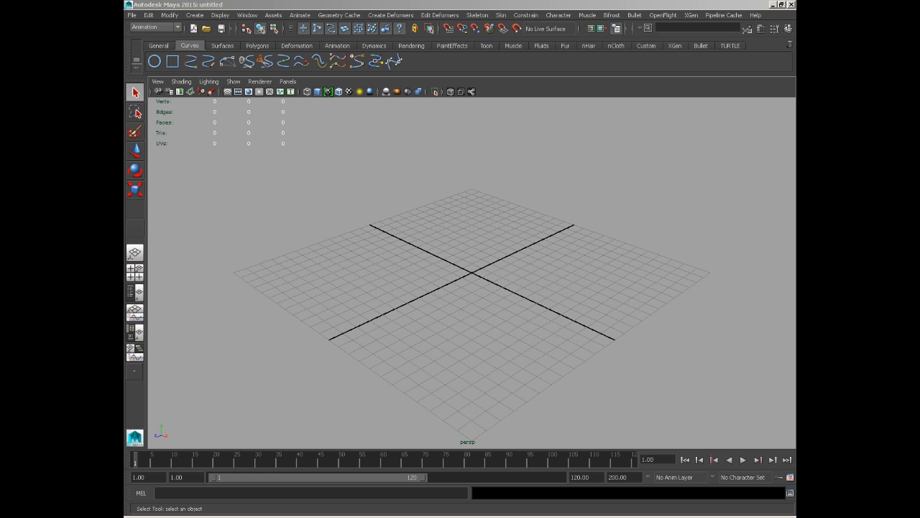
Import the Full_Body character model into the scene and frame the whole figure in the perspective view.
left_click_drag(477, 329, 469, 277)
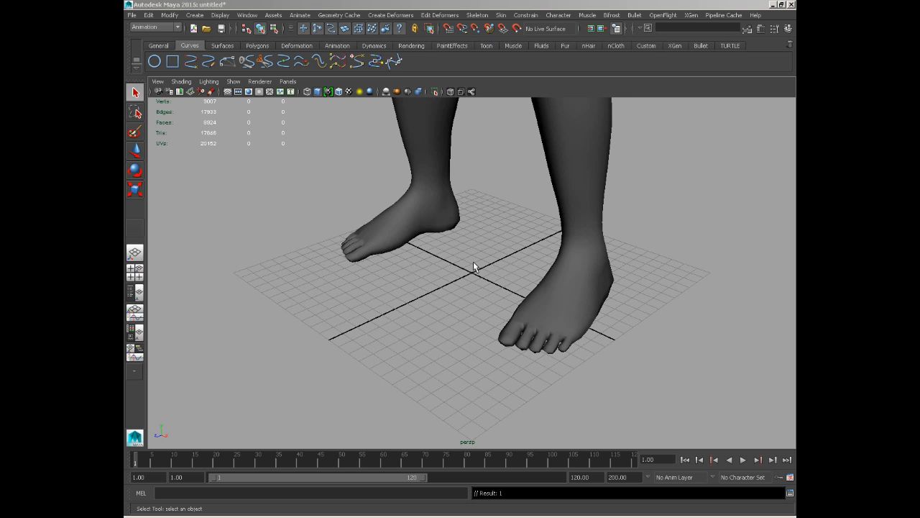
scroll(482, 257, "down", 6)
middle_click_drag(475, 243, 460, 381, "alt")
right_click_drag(465, 288, 434, 257, "alt")
middle_click_drag(435, 244, 436, 269, "alt")
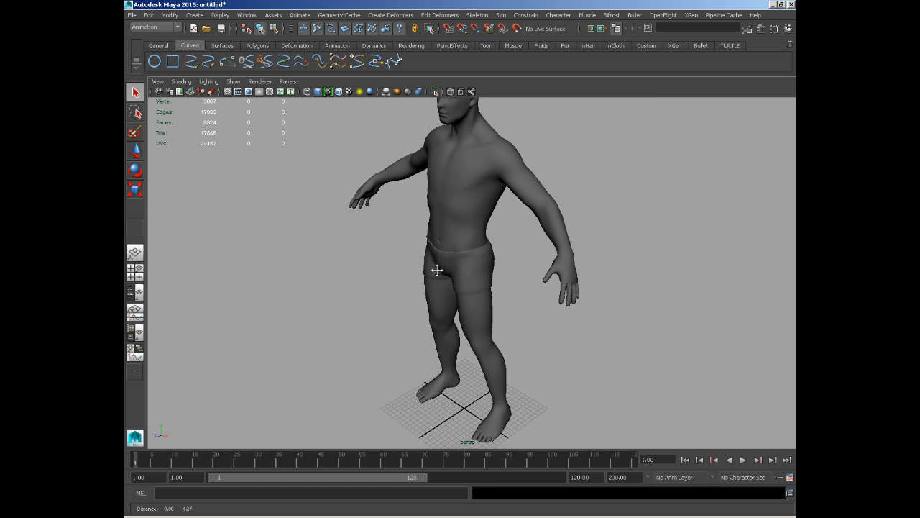
Examine the imported character's whole body from several angles.
left_click_drag(436, 268, 492, 279, "alt")
middle_click_drag(491, 280, 473, 297, "alt")
right_click_drag(476, 289, 464, 276, "alt")
left_click_drag(464, 276, 416, 279, "alt")
middle_click_drag(416, 278, 423, 261, "alt")
right_click_drag(423, 262, 413, 261, "alt")
left_click_drag(412, 261, 450, 270, "alt")
right_click_drag(450, 270, 454, 270, "alt")
left_click_drag(454, 270, 396, 270, "alt")
left_click(430, 268)
left_click(354, 285)
left_click(433, 236)
left_click(397, 243)
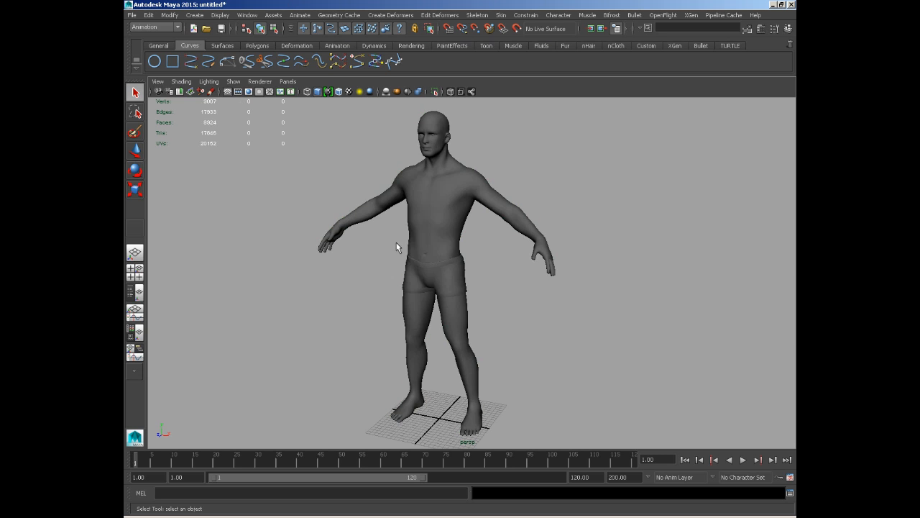
left_click(437, 188)
left_click(354, 172)
left_click(431, 137)
left_click(573, 136)
left_click(467, 189)
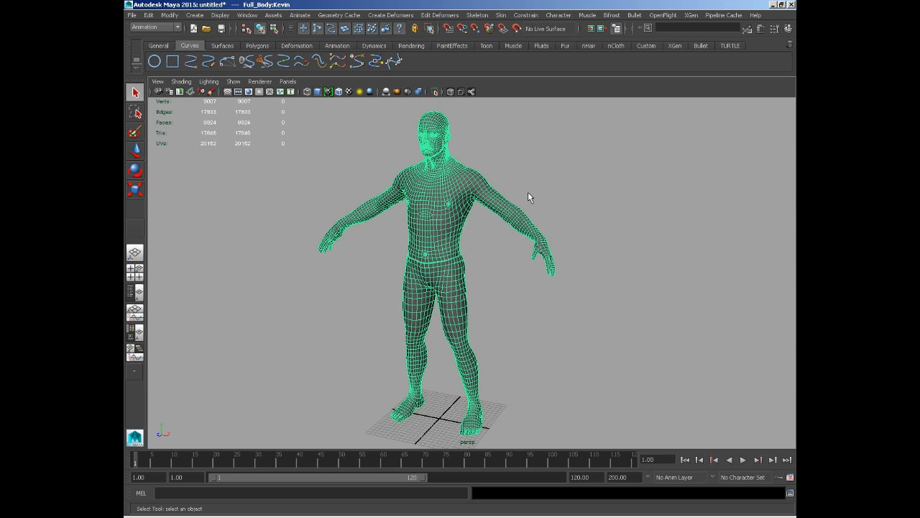
left_click(528, 193)
left_click(440, 249)
left_click_drag(478, 253, 503, 257, "alt")
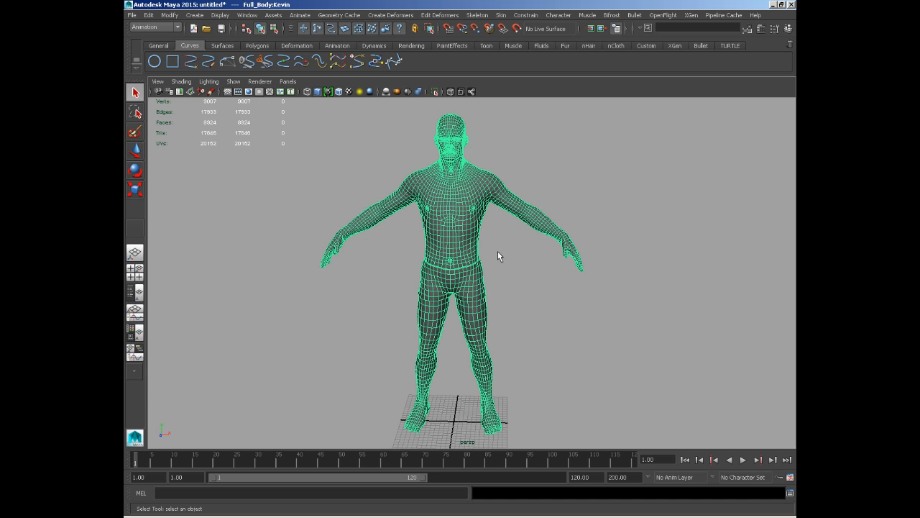
left_click(552, 162)
left_click(442, 186)
left_click(372, 182)
left_click(457, 184)
left_click(552, 163)
left_click(447, 215)
left_click(596, 142)
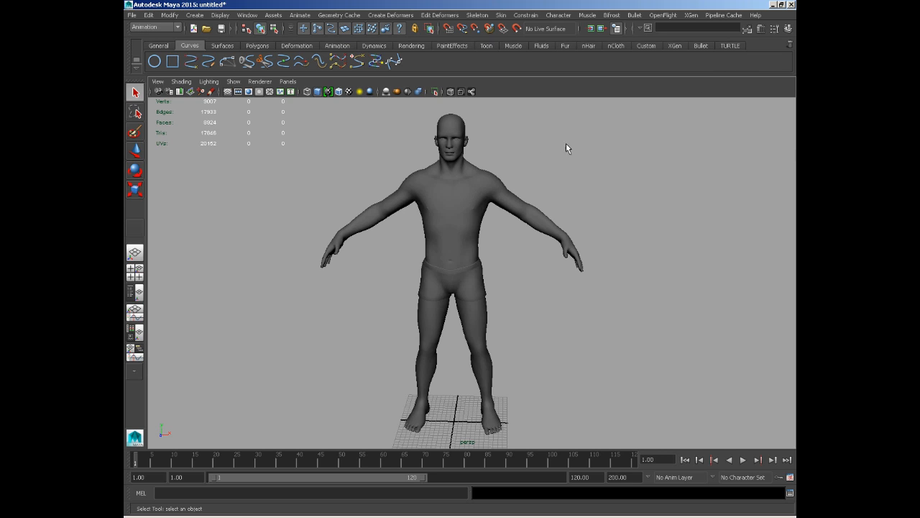
Show the Channel Box / Layer Editor and create a new display layer containing the character mesh.
left_click(788, 30)
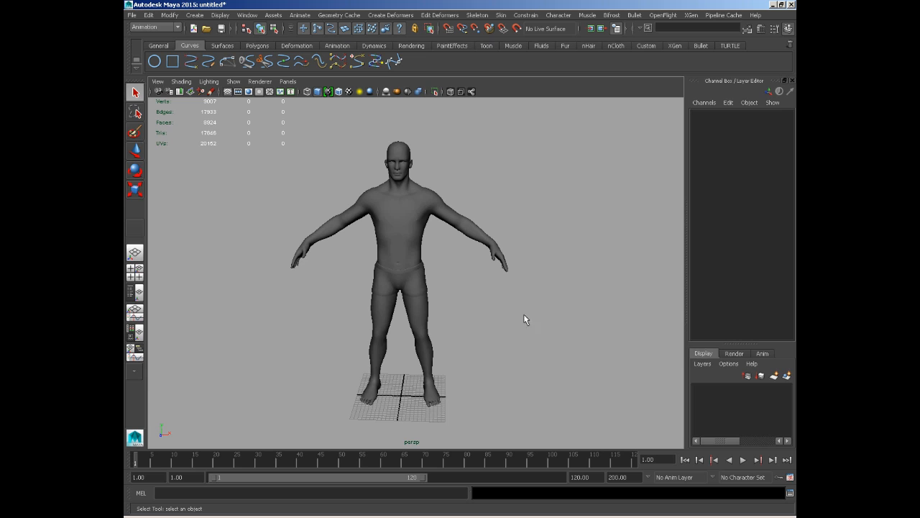
left_click(389, 193)
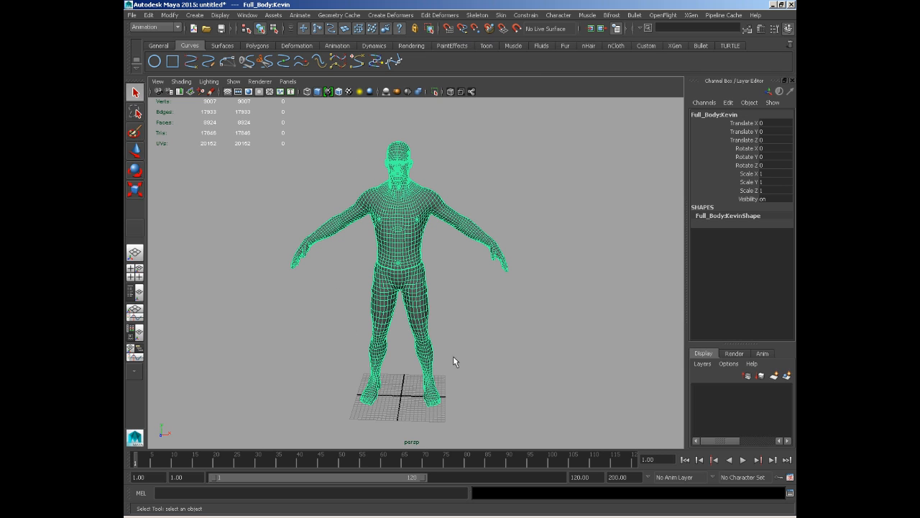
left_click(787, 376)
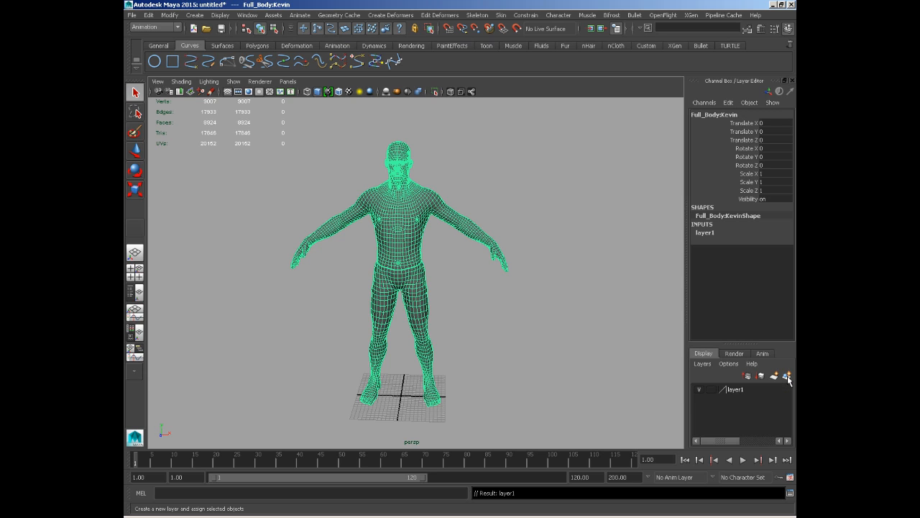
left_click(487, 329)
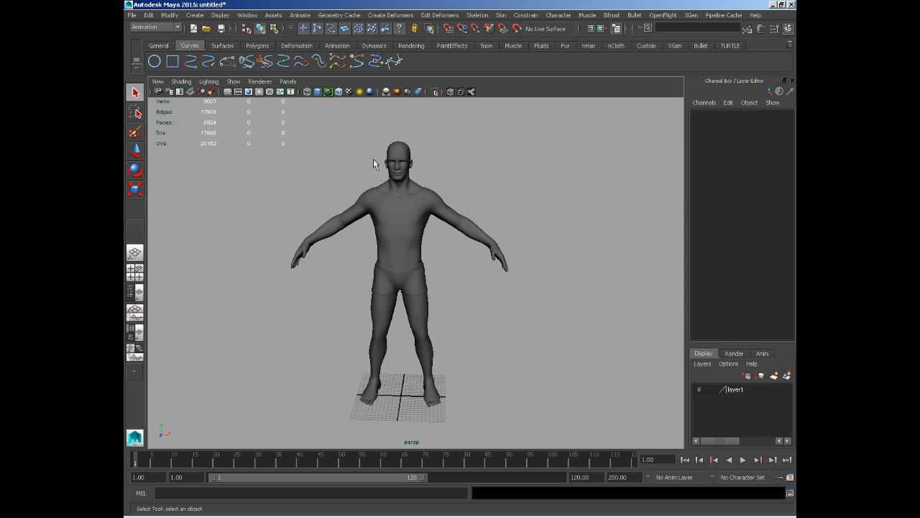
Toggle the visibility of the character's display layer off and back on.
left_click(700, 390)
left_click(700, 390)
left_click(700, 390)
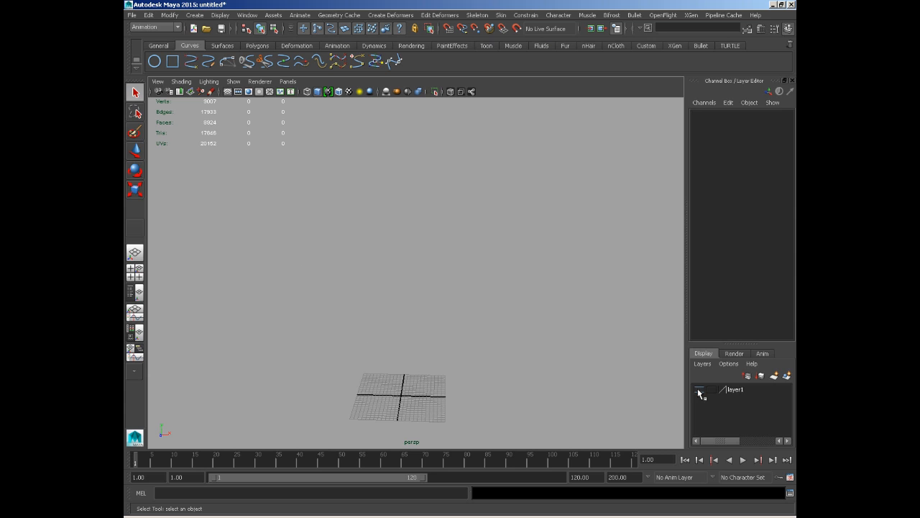
left_click(699, 391)
Try the Template display type on the character's layer, and set the layer to Reference.
left_click(711, 390)
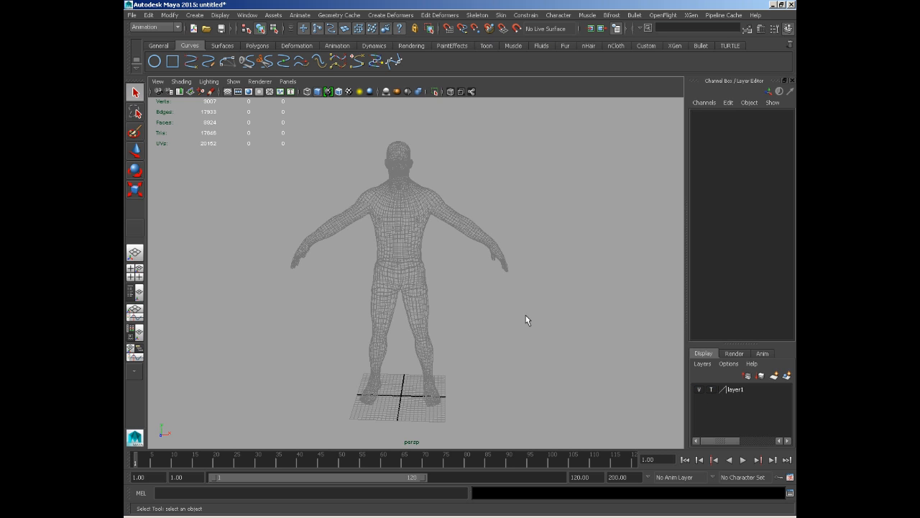
mouse_move(528, 318)
left_mouse_down("alt")
mouse_move(393, 310)
mouse_move(520, 307)
left_mouse_up("alt")
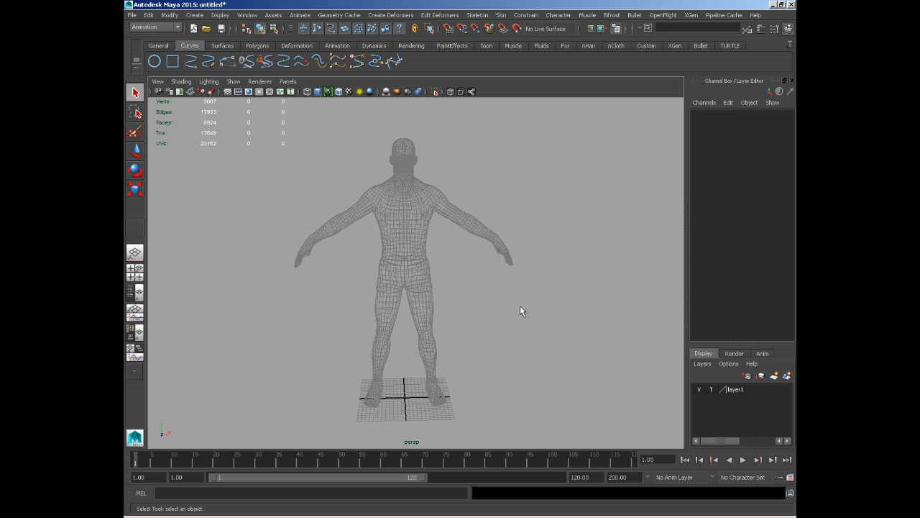
left_click_drag(335, 232, 473, 297)
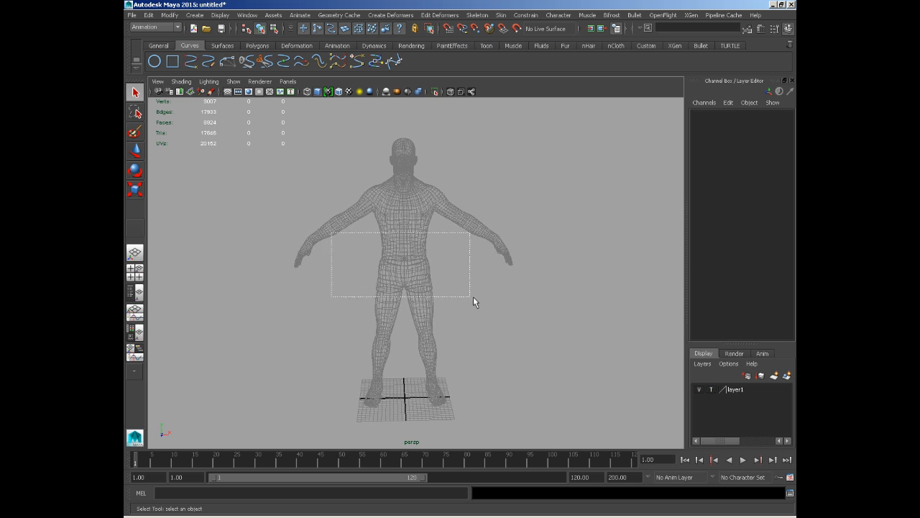
left_click(712, 390)
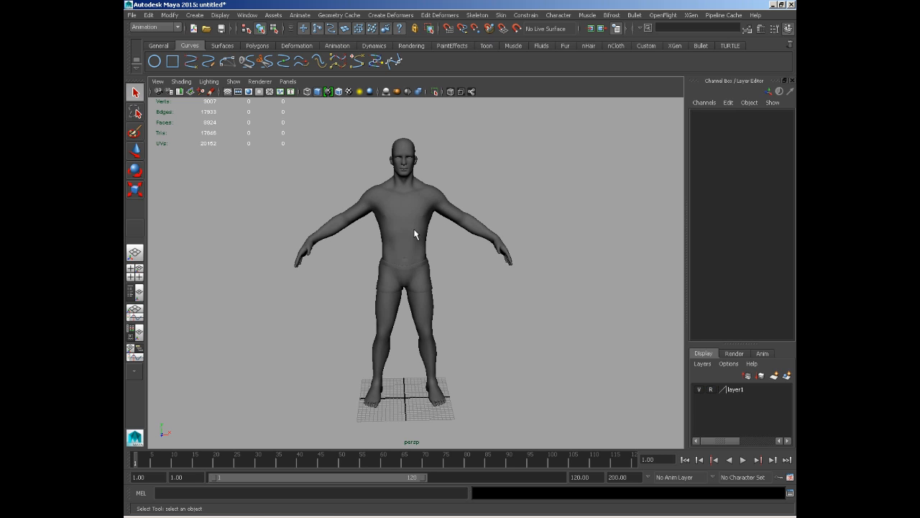
left_click_drag(498, 296, 559, 318, "alt")
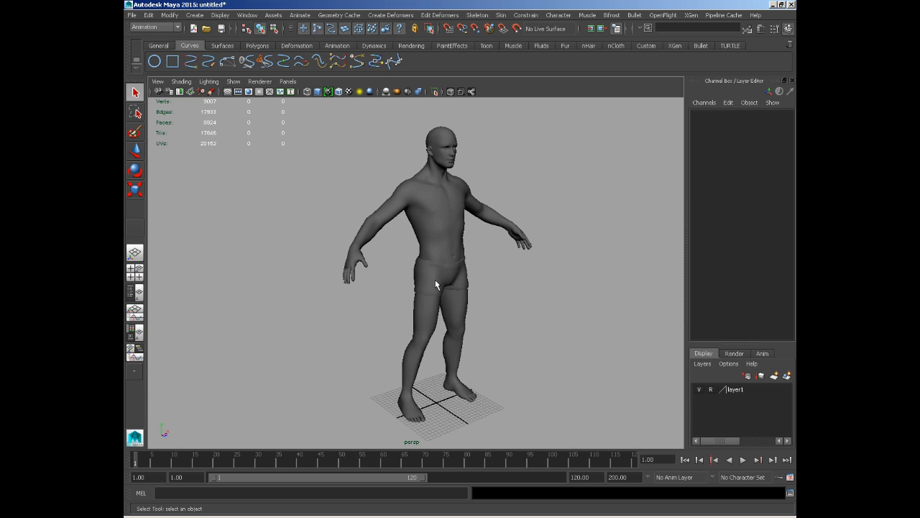
left_click_drag(518, 292, 436, 380, "alt")
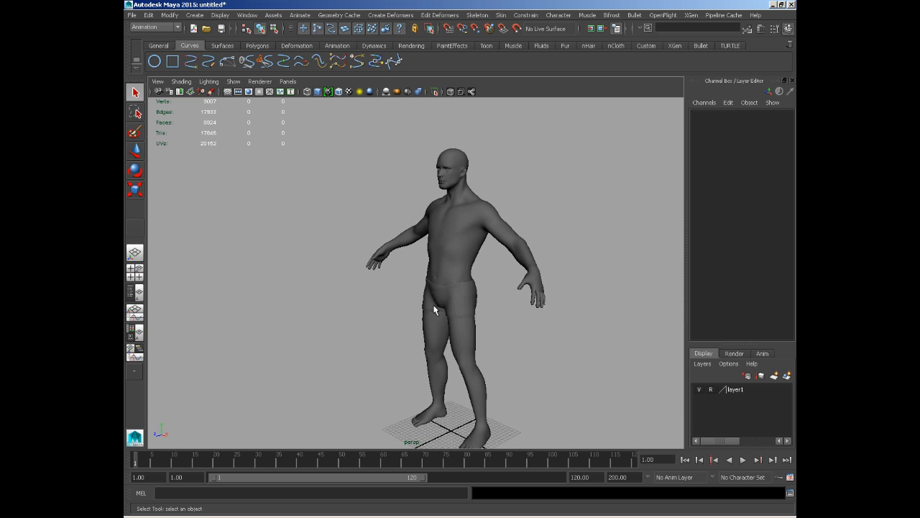
mouse_move(472, 293)
left_mouse_down("alt")
mouse_move(425, 273)
mouse_move(491, 283)
mouse_move(480, 290)
left_mouse_up("alt")
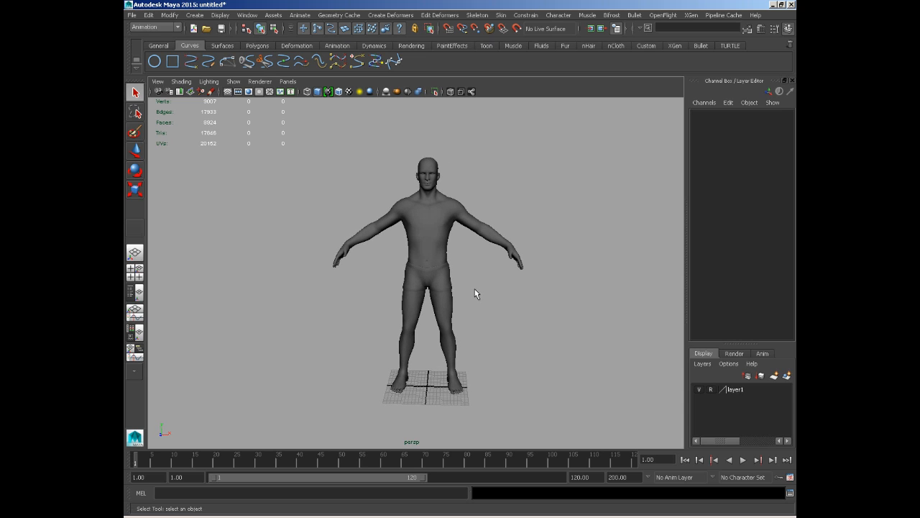
Save the scene as a Maya Binary file named Kevin_01 in the project's scenes folder.
key("ctrl+s")
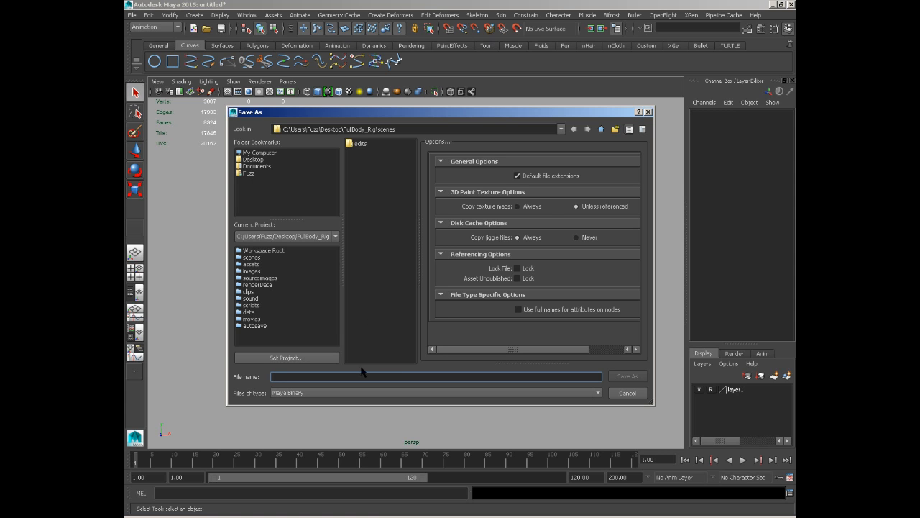
type("Kevin_01")
key("Return")
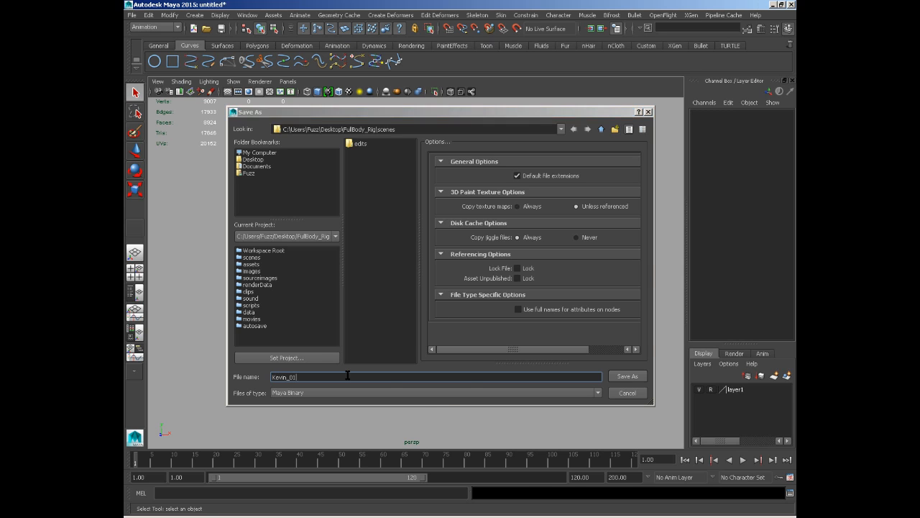
Try to box-select the referenced character to test its selection lock.
left_click_drag(419, 310, 308, 181, "alt")
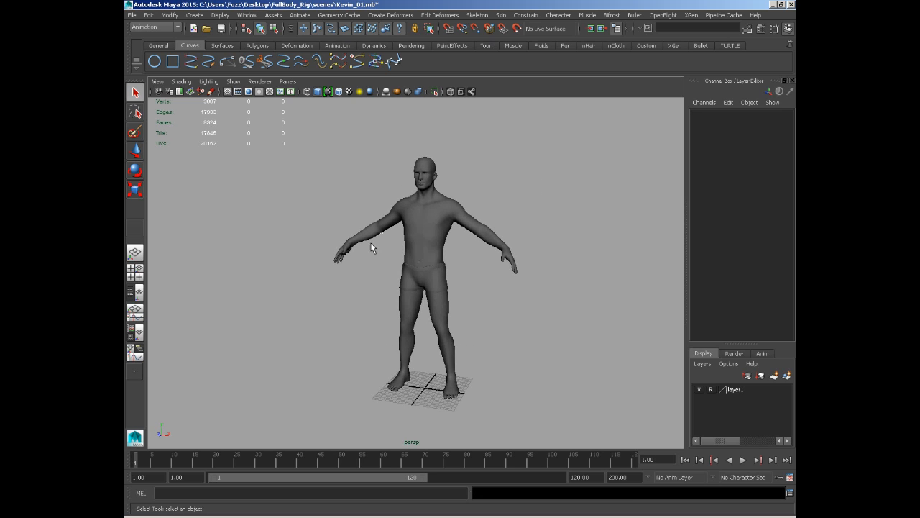
left_click_drag(352, 212, 523, 354)
left_click_drag(330, 301, 372, 319, "alt")
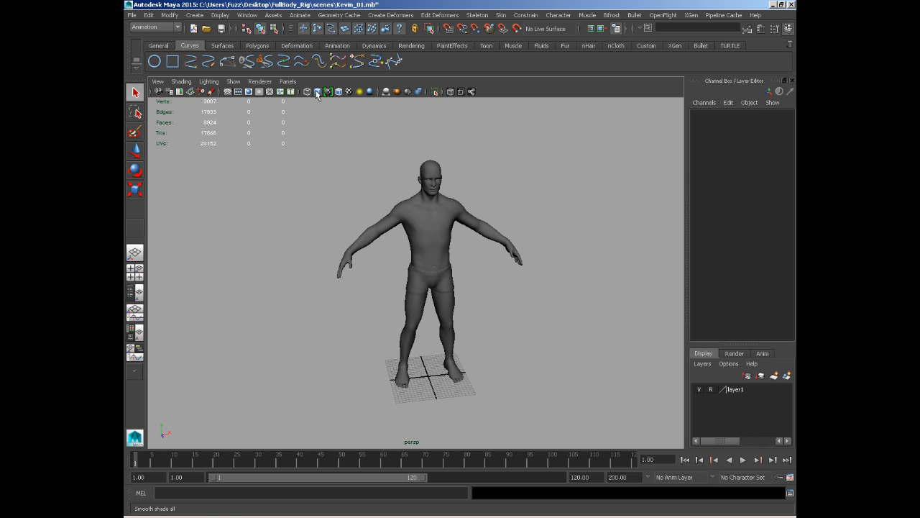
Choose the Animation menu set and display the Animation shelf.
left_click(170, 31)
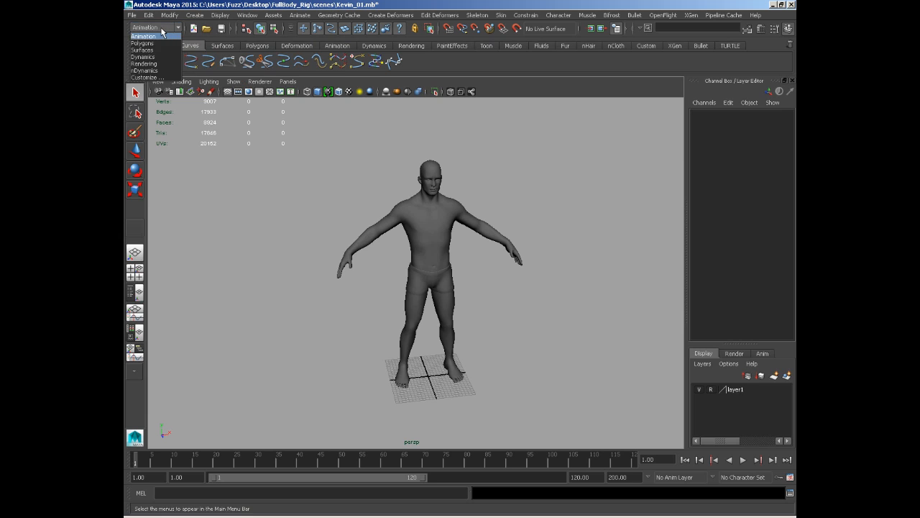
left_click(162, 32)
left_click(154, 32)
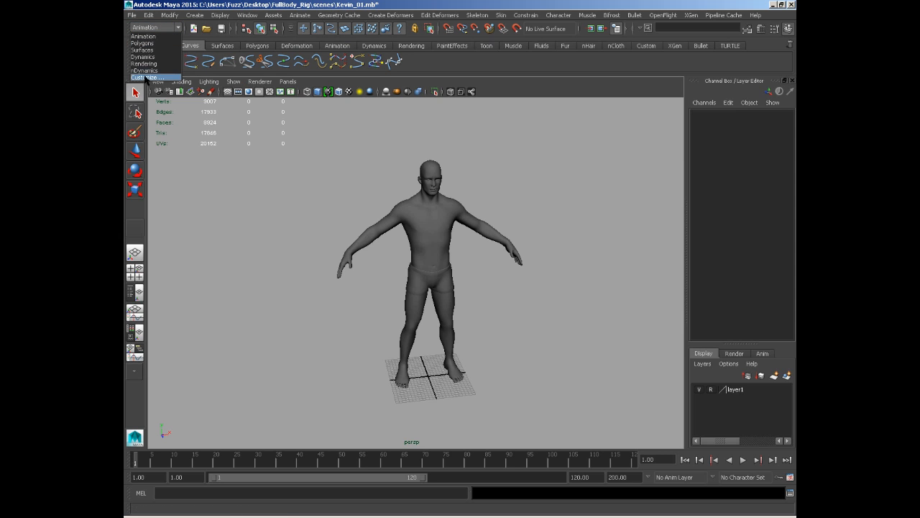
left_click(149, 37)
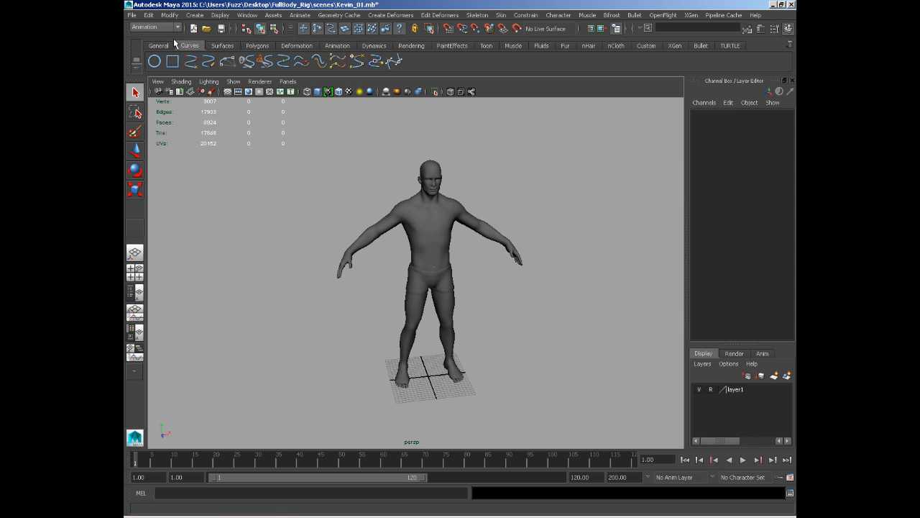
left_click(337, 46)
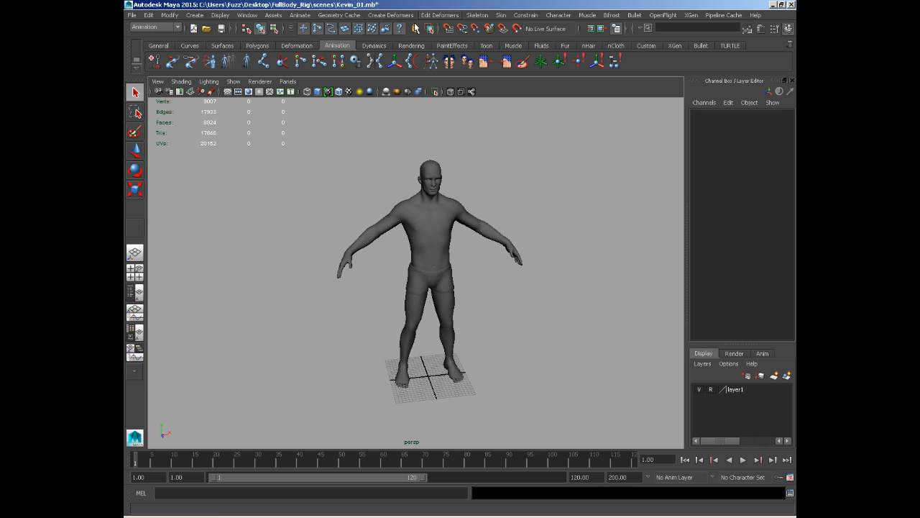
Switch the viewport to the front view and frame the full character from head to feet.
left_click(450, 248)
key("space")
left_click_drag(450, 248, 451, 273)
right_click_drag(440, 253, 325, 188, "alt")
middle_click_drag(357, 216, 347, 232, "alt")
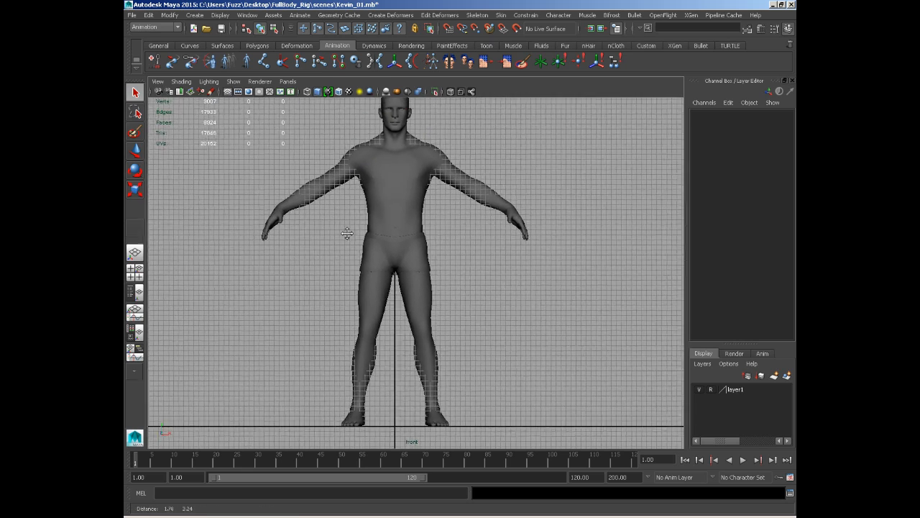
right_click_drag(348, 233, 341, 223, "alt")
mouse_move(347, 214)
middle_mouse_down("alt")
mouse_move(353, 233)
mouse_move(360, 226)
middle_mouse_up("alt")
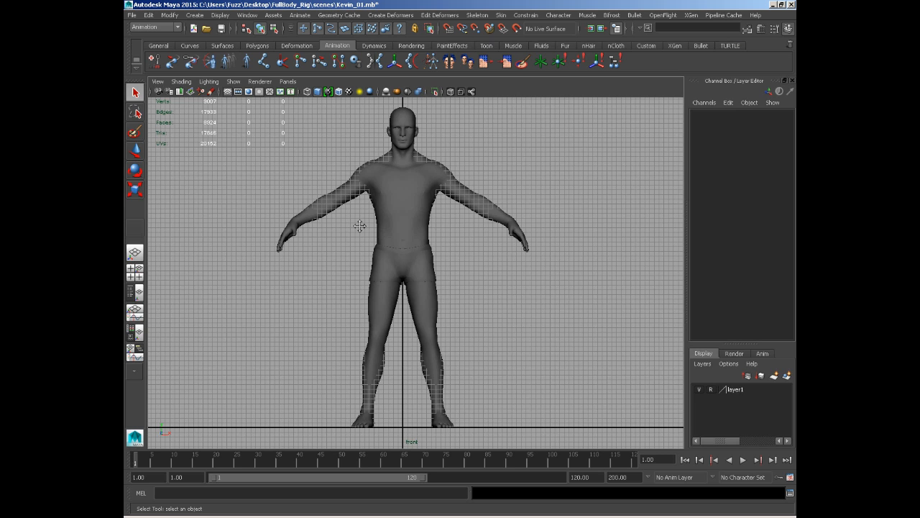
Switch the viewport to the right side view and frame the character's leg from hip to foot.
right_click_drag(379, 263, 429, 324, "alt")
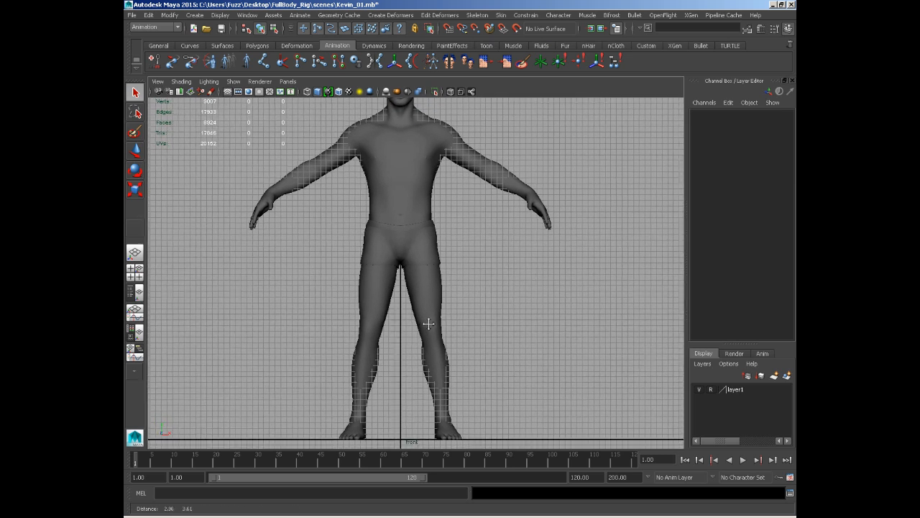
middle_click_drag(421, 288, 420, 257, "alt")
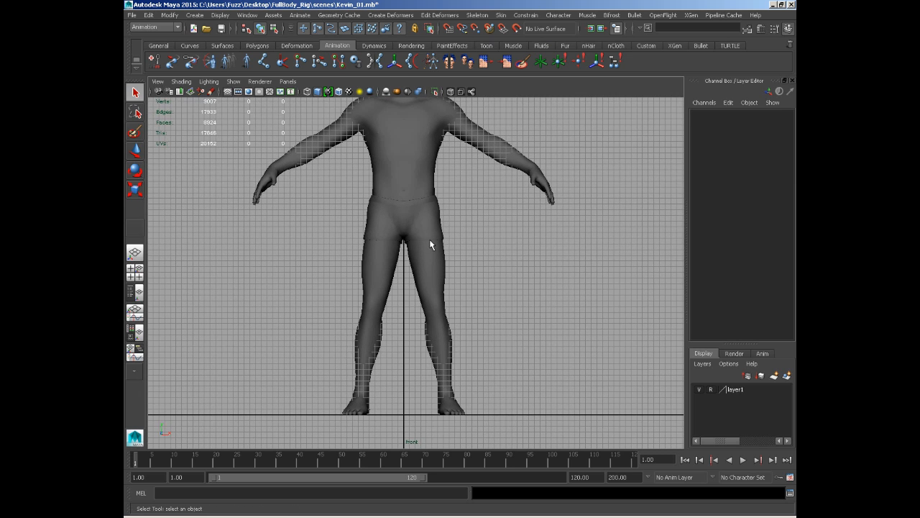
key("space")
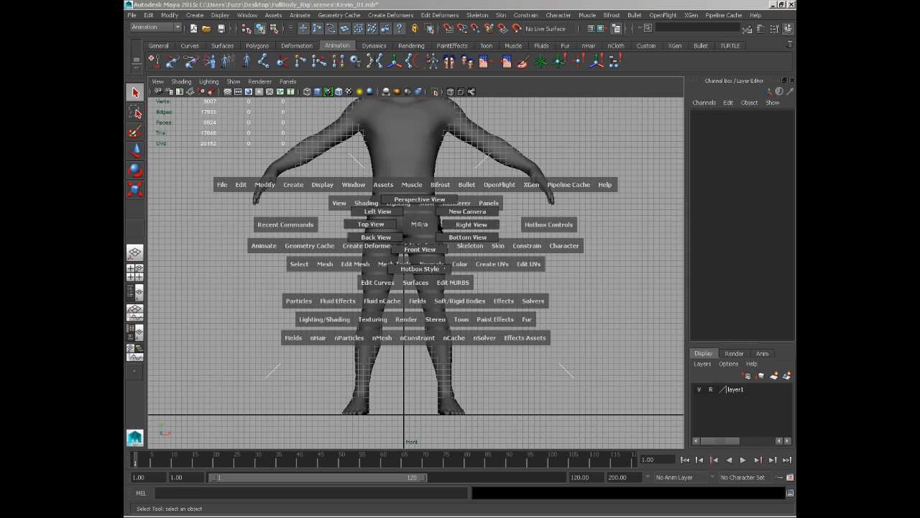
left_click_drag(419, 223, 464, 227)
right_click_drag(377, 148, 325, 111, "alt")
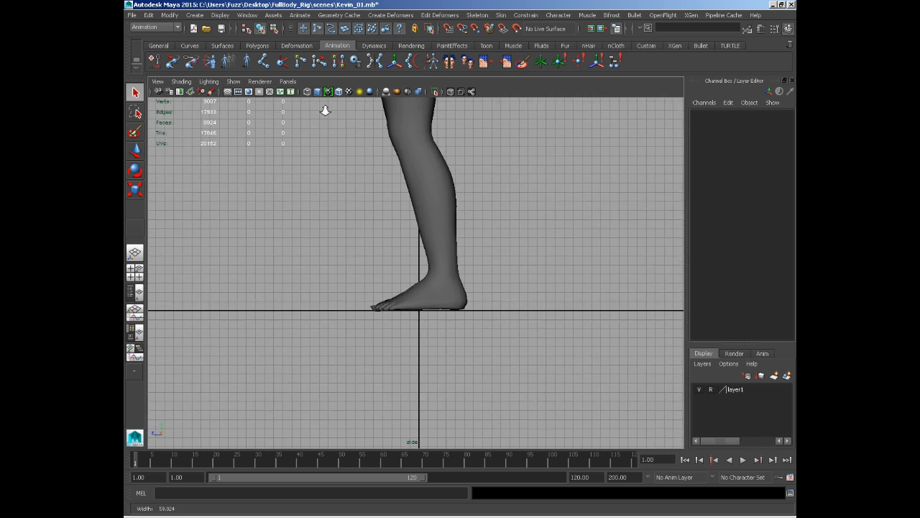
middle_click_drag(424, 244, 412, 365, "alt")
right_click_drag(412, 287, 385, 264, "alt")
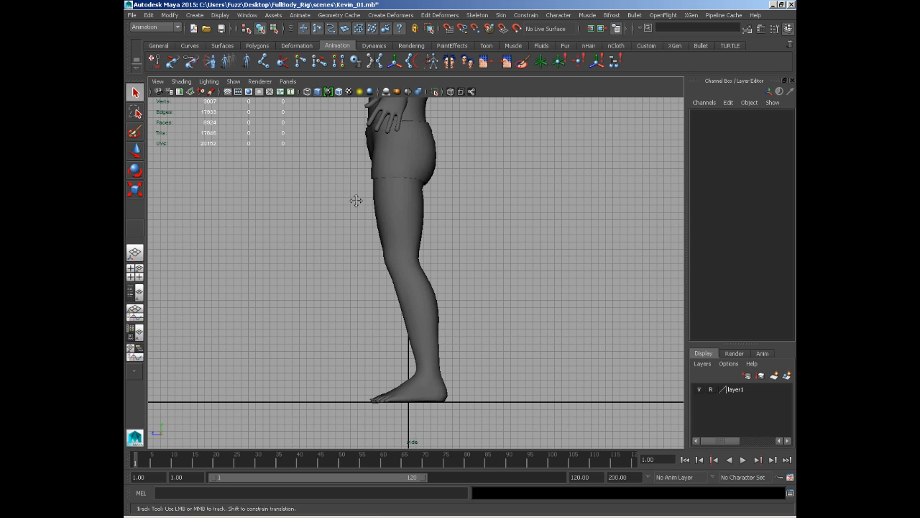
middle_click_drag(353, 199, 396, 217, "alt")
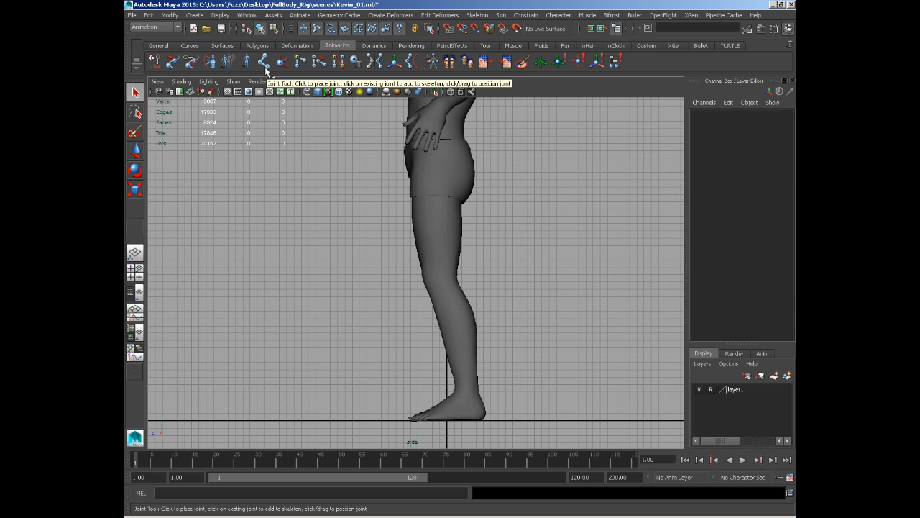
middle_click_drag(366, 239, 339, 246, "alt")
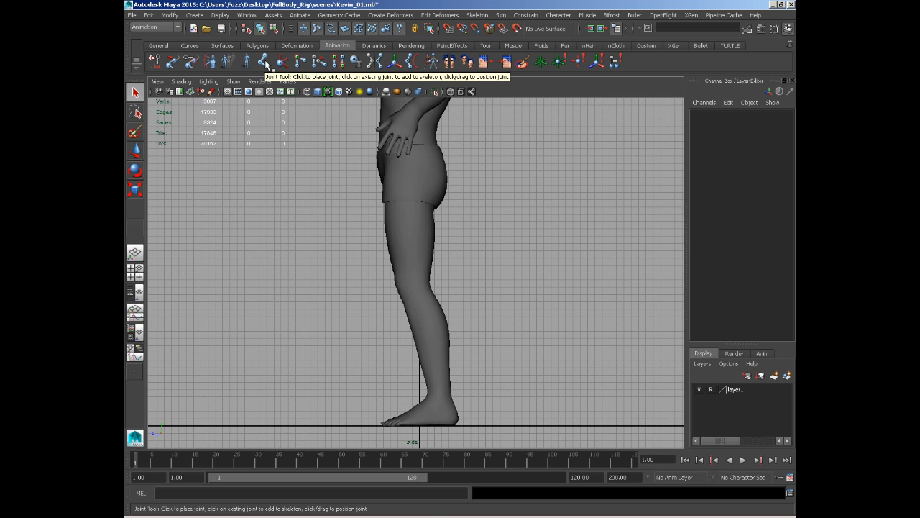
Draw a leg joint chain in the side view with the Joint Tool, placing joints at the hip, knee, ankle, ball and toe tip.
left_click(264, 62)
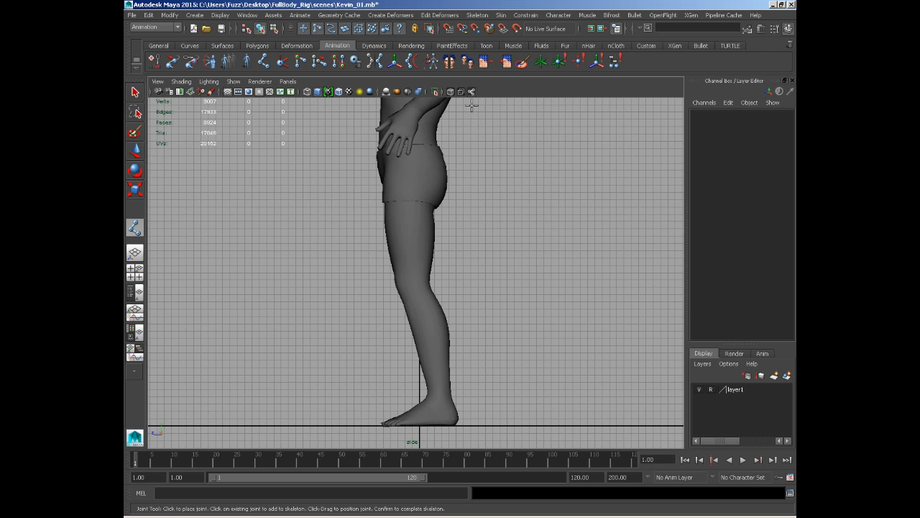
left_click(411, 167)
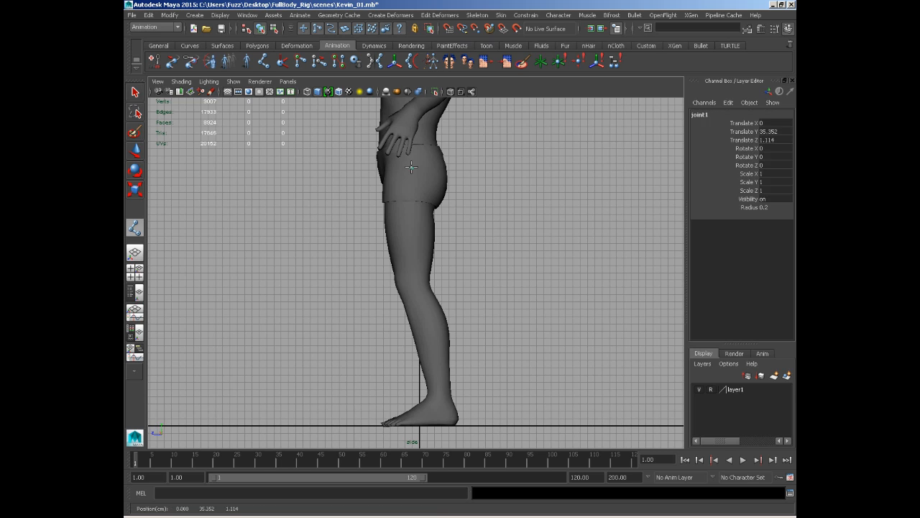
left_click(403, 286)
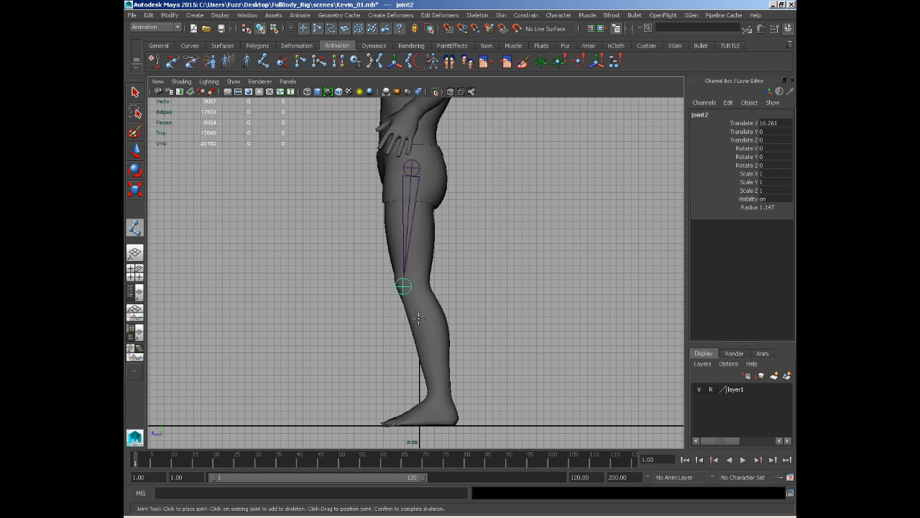
left_click(440, 392)
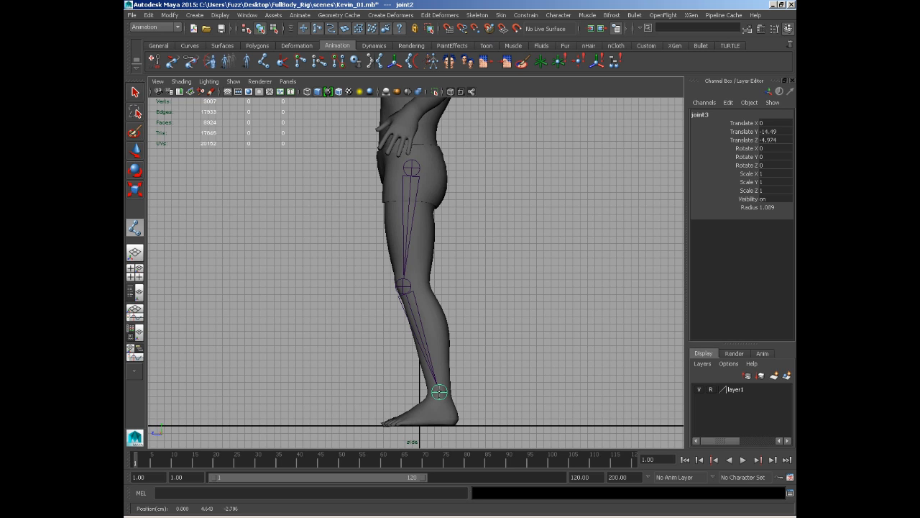
left_click_drag(439, 391, 440, 394)
key("Return")
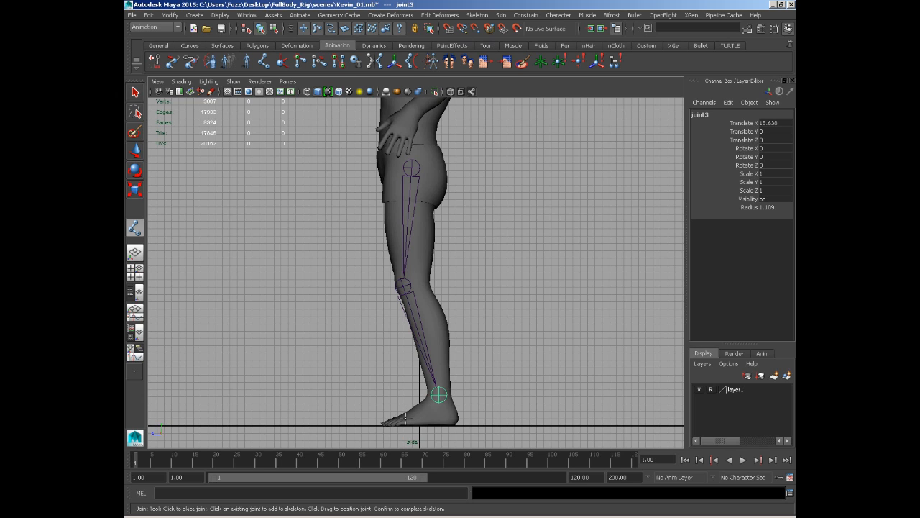
left_click_drag(405, 415, 396, 419)
left_click(380, 423)
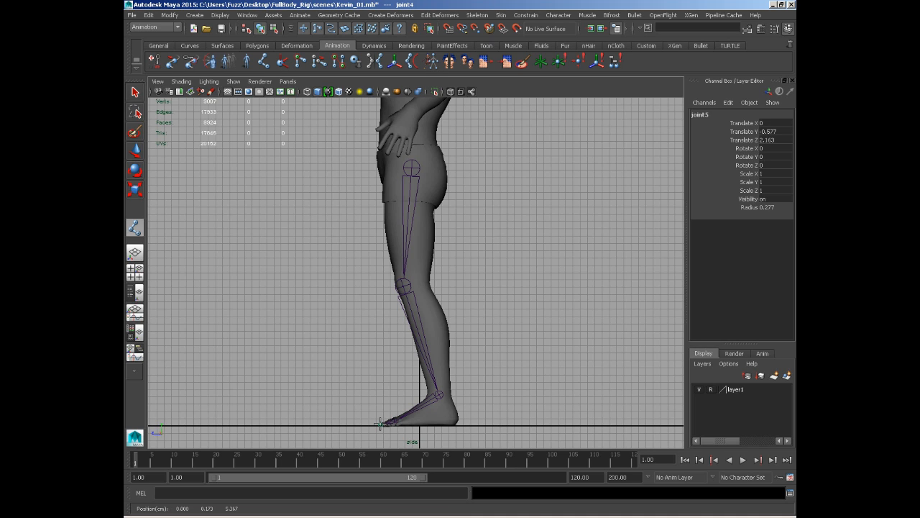
key("w")
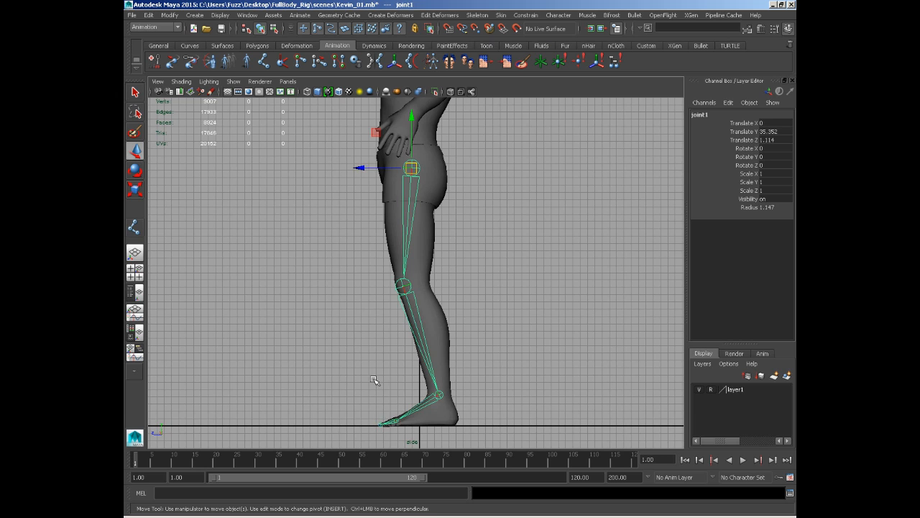
Examine the leg joint chain's placement relative to the body in the perspective and side views.
key("space")
left_click_drag(360, 341, 329, 324)
right_click_drag(330, 331, 384, 375, "alt")
middle_click_drag(384, 375, 375, 319, "alt")
right_click_drag(367, 302, 414, 326, "alt")
left_click_drag(419, 330, 378, 320, "alt")
middle_click_drag(377, 317, 379, 292, "alt")
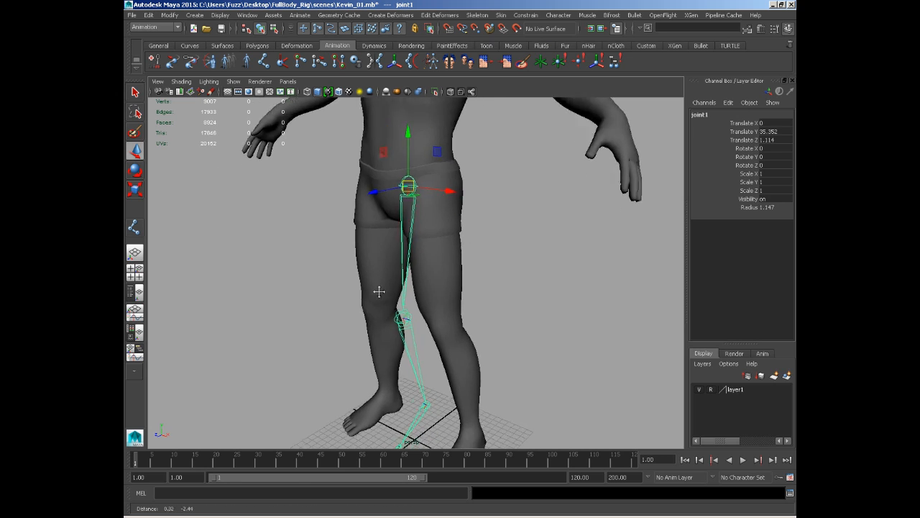
right_click_drag(379, 291, 353, 234, "alt")
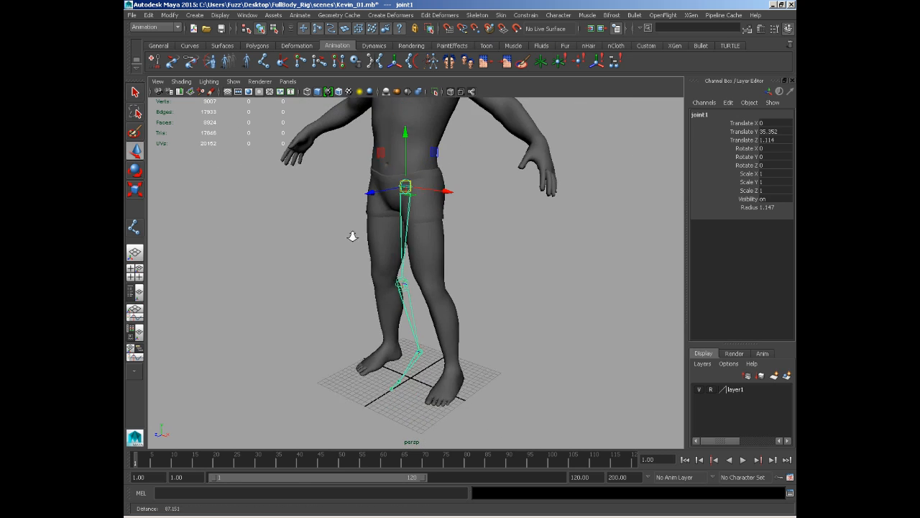
mouse_move(353, 234)
left_mouse_down("alt")
mouse_move(338, 252)
mouse_move(308, 245)
mouse_move(367, 255)
mouse_move(394, 242)
mouse_move(313, 241)
mouse_move(343, 245)
left_mouse_up("alt")
key("space")
middle_click_drag(425, 292, 462, 304, "alt")
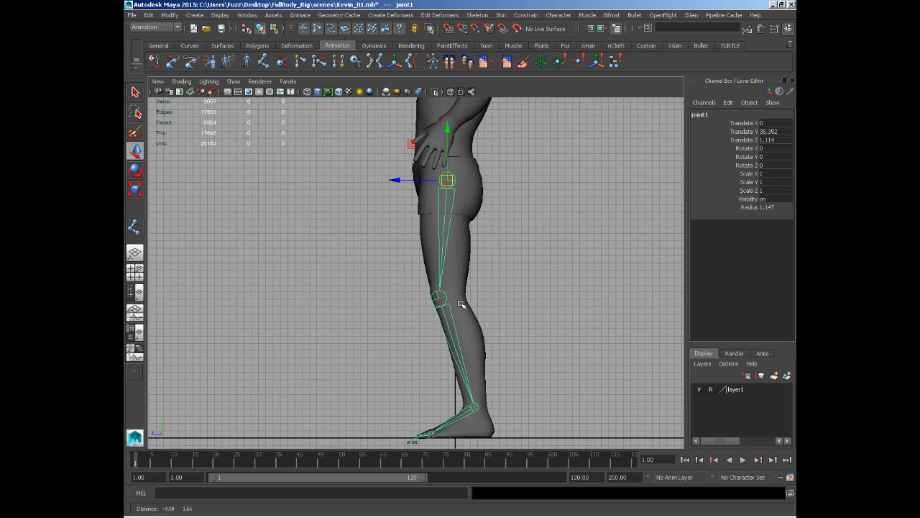
right_click_drag(462, 304, 411, 227, "alt")
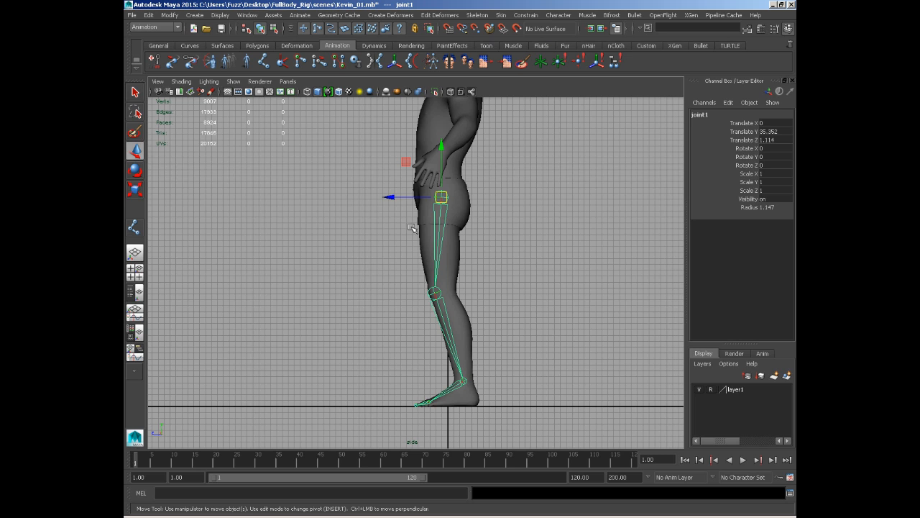
In the front view, move the hip joint along X into the character's left leg, at Translate X 3.63.
key("space")
left_click_drag(320, 238, 321, 249)
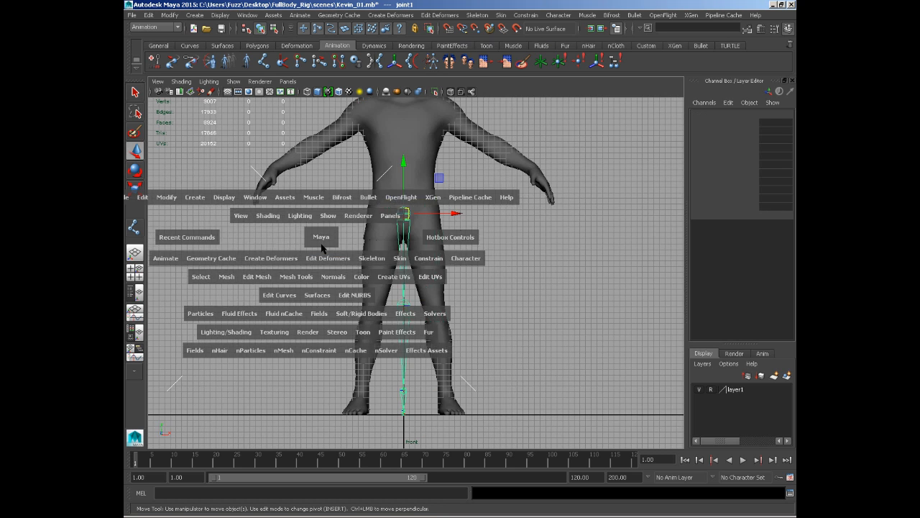
middle_click_drag(404, 283, 403, 274, "alt")
right_click_drag(403, 275, 404, 273, "alt")
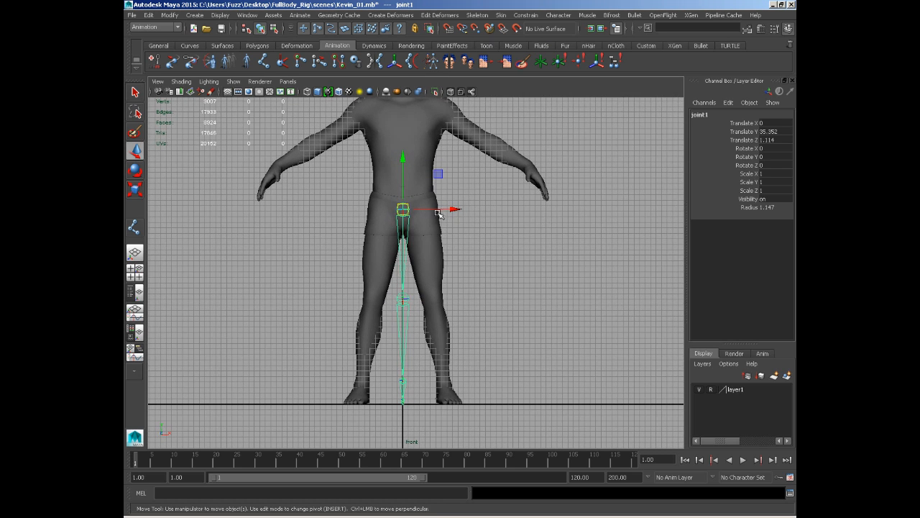
key("q")
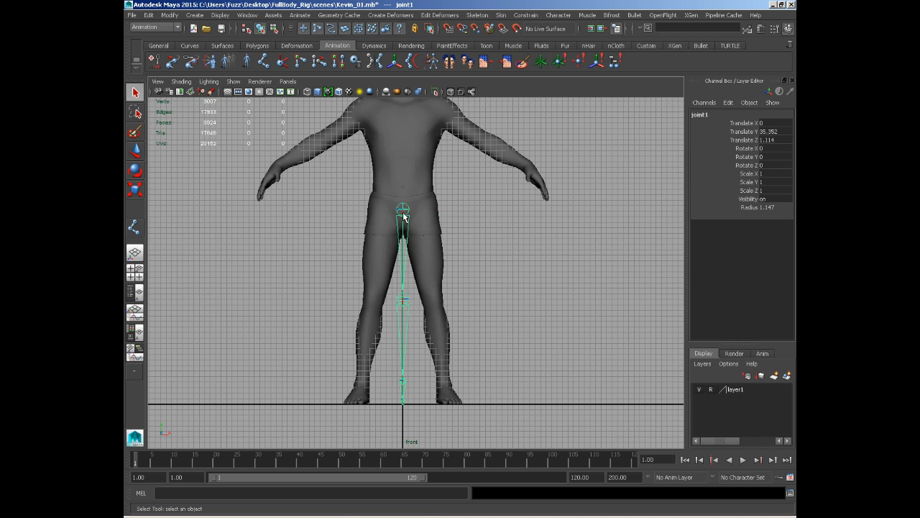
key("w")
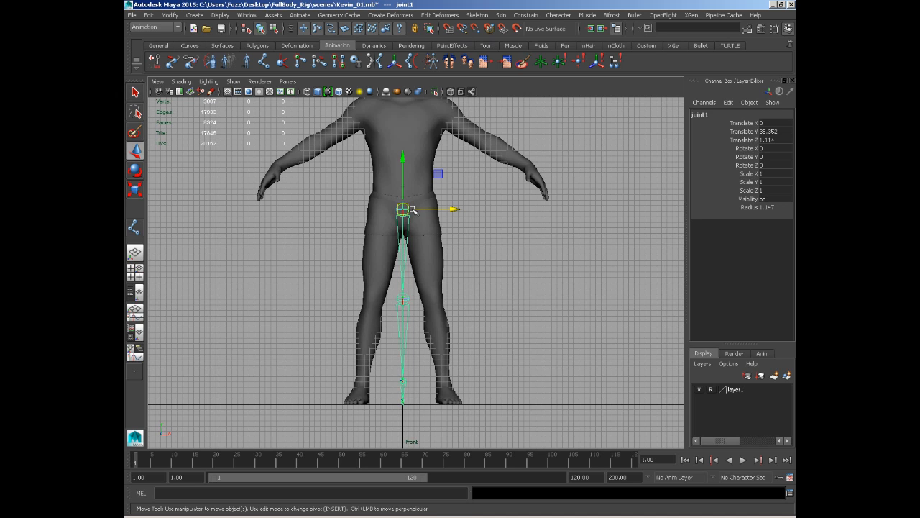
left_click_drag(414, 210, 436, 213)
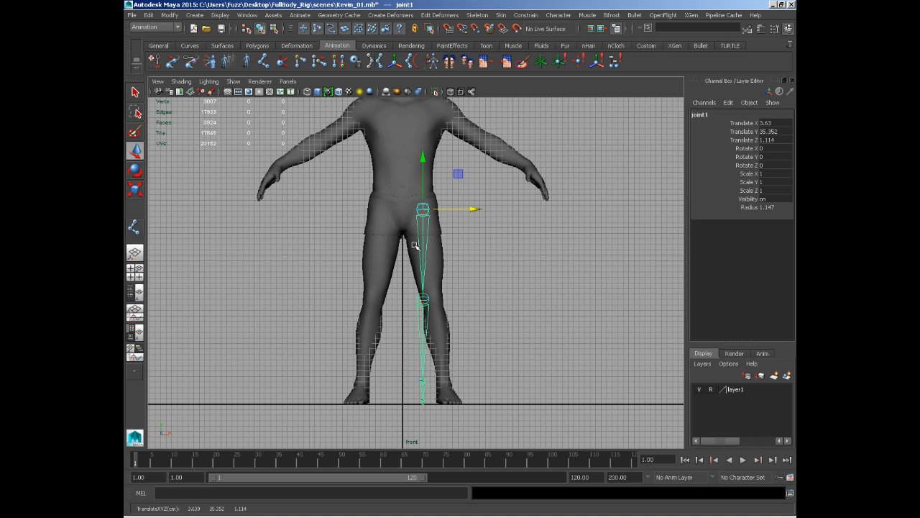
Try to rotate the leg joint chain from the hip in the front view, and undo the rotation.
key("e")
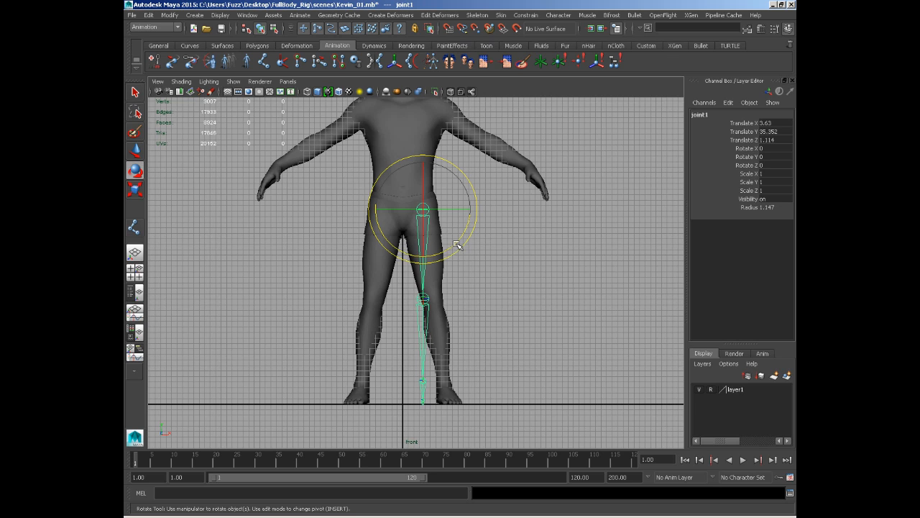
left_click_drag(449, 248, 466, 214)
key("ctrl+z")
key("ctrl+z")
key("ctrl+z")
key("ctrl+z")
key("ctrl+z")
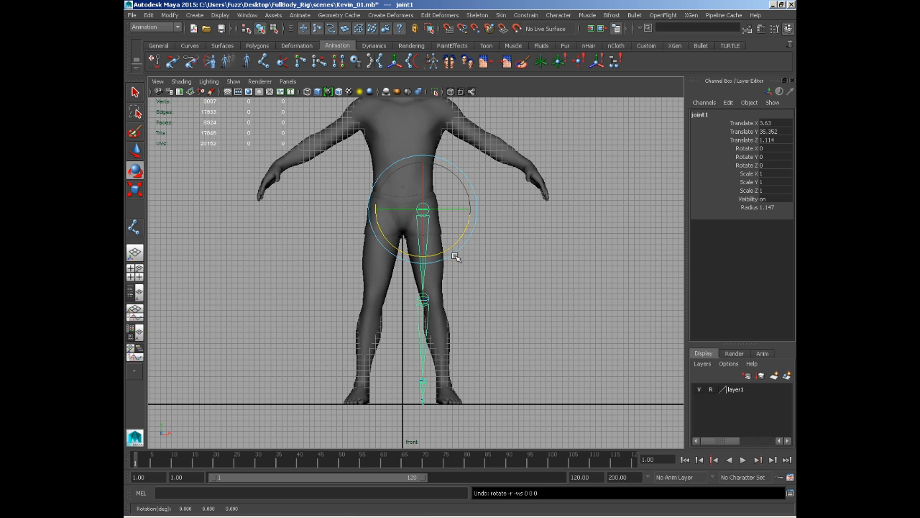
Review the Rotate tool's settings, close them, and display the hip joint's attributes.
key("w")
left_click(775, 28)
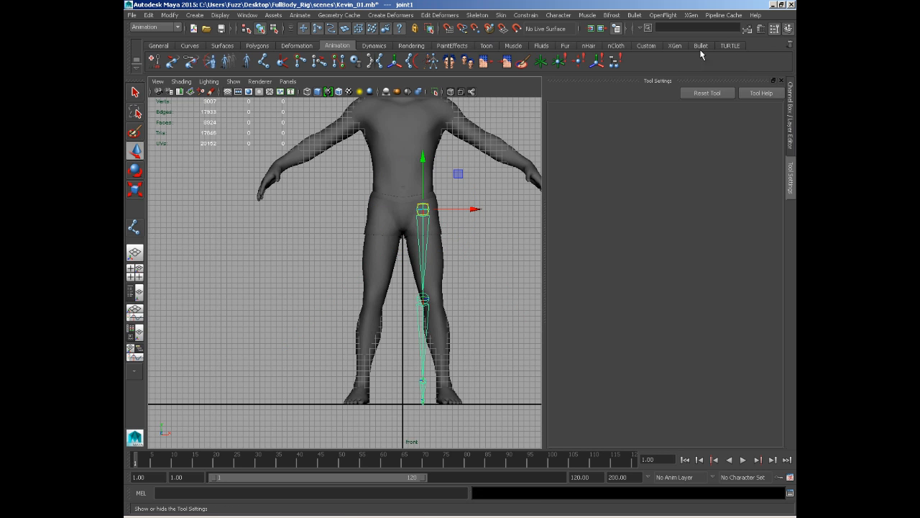
key("e")
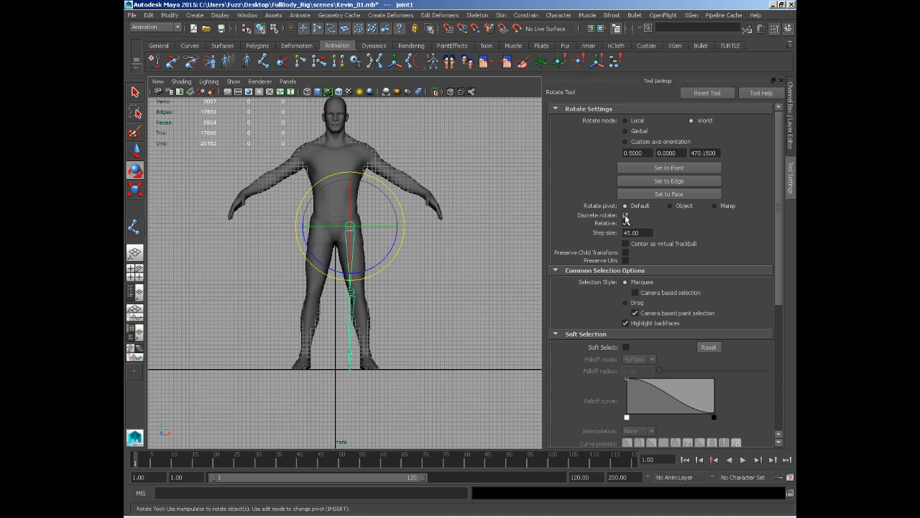
left_click(789, 30)
left_click(788, 30)
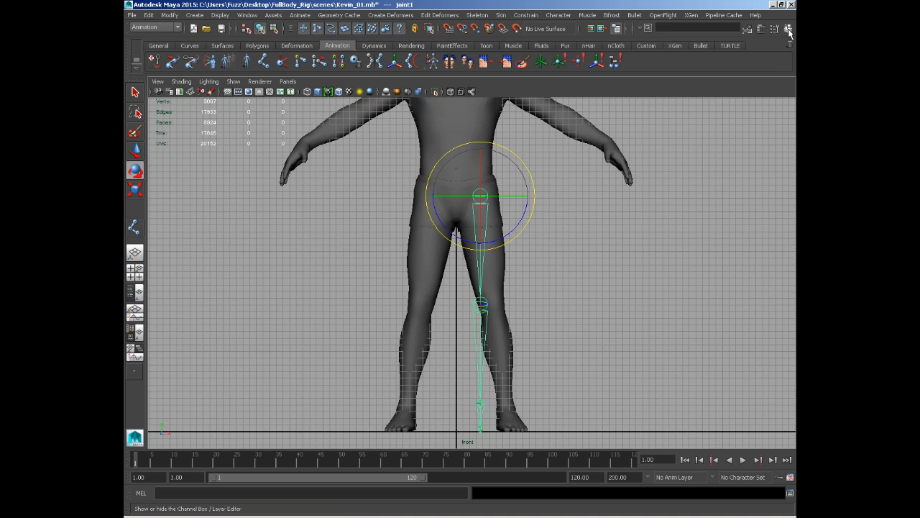
middle_click_drag(609, 177, 547, 188, "alt")
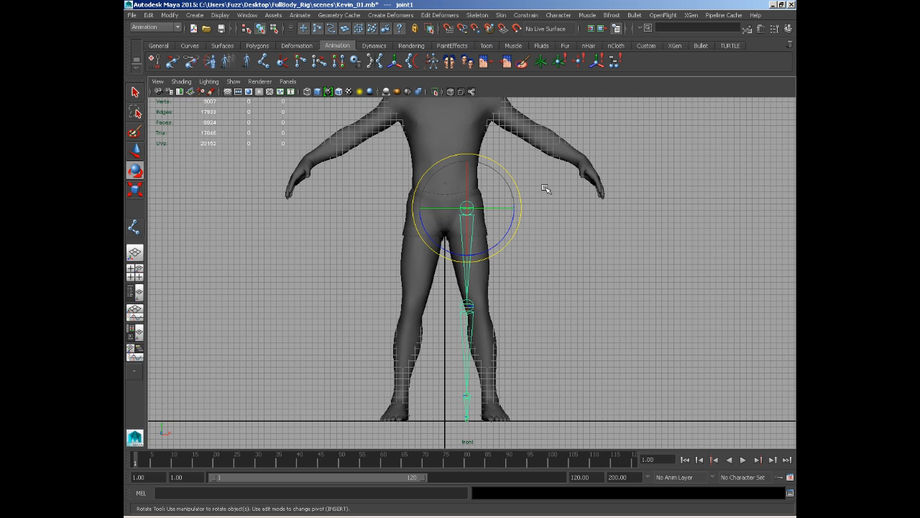
left_click(763, 30)
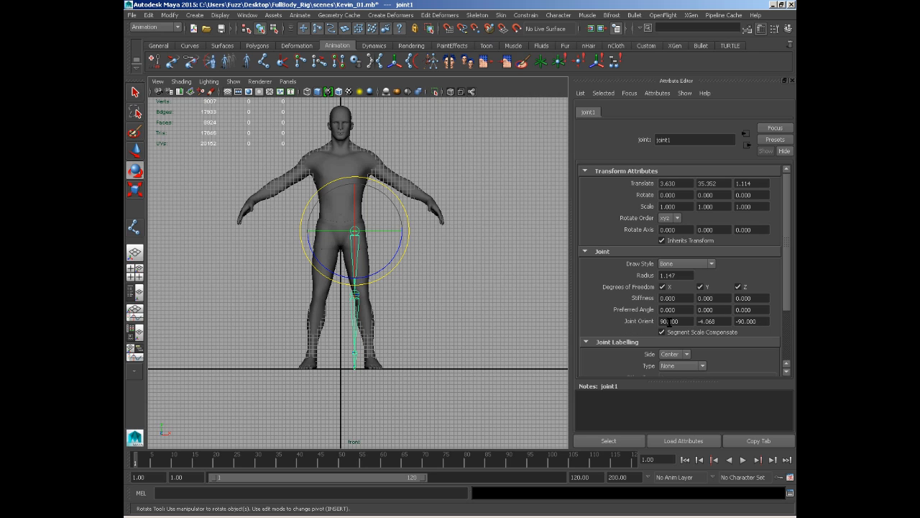
Try a Joint Orient Z value of -83.8 on the hip joint, and undo the orientation changes.
left_click(753, 321)
mouse_move(761, 321)
left_mouse_down("ctrl")
mouse_move(746, 319)
mouse_move(794, 317)
mouse_move(777, 314)
left_mouse_up("ctrl")
right_click_drag(486, 269, 590, 338, "alt")
middle_click_drag(510, 305, 512, 241, "alt")
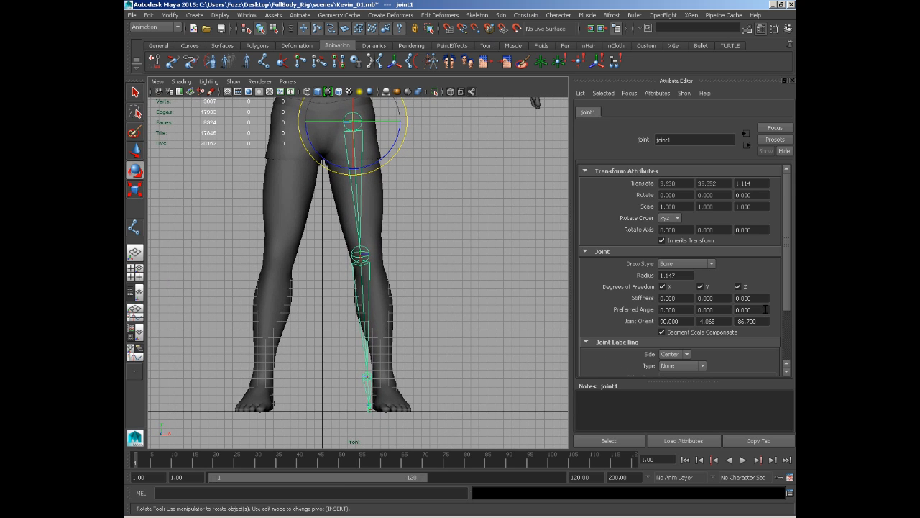
left_click_drag(756, 321, 773, 318, "ctrl")
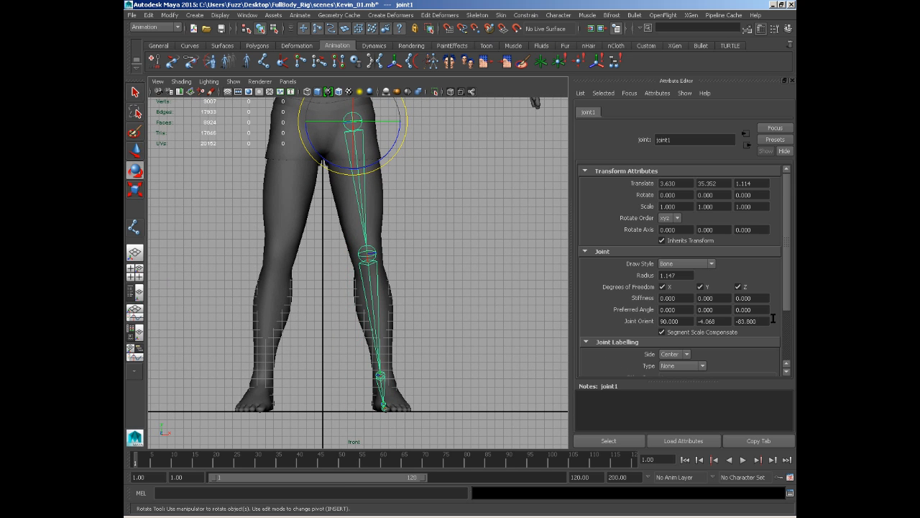
key("ctrl+z")
key("ctrl+z")
key("ctrl+z")
key("ctrl+z")
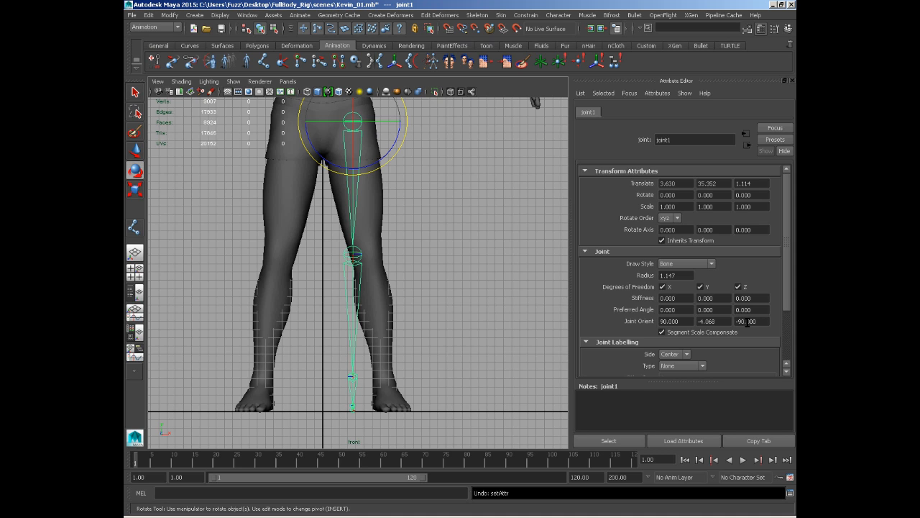
Set the hip joint's Joint Orient Z to -83.1 to angle the chain along the leg.
left_click_drag(748, 322, 784, 317, "ctrl")
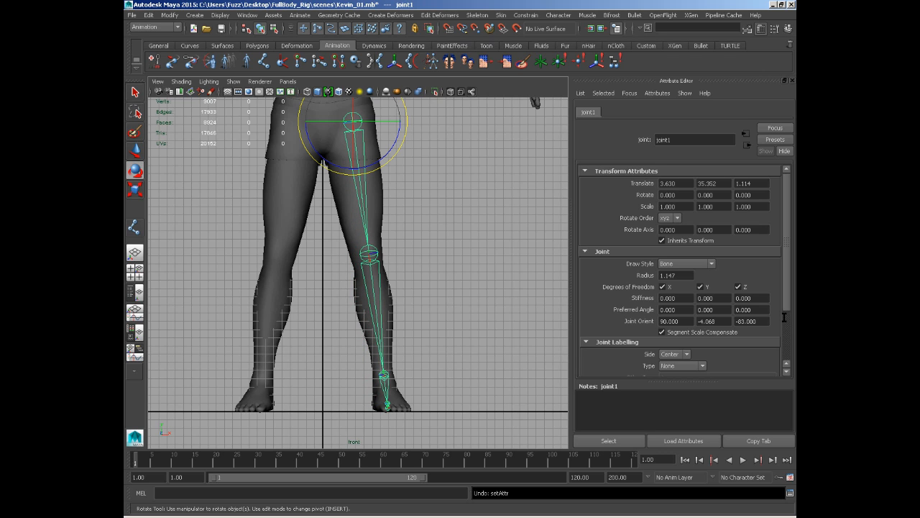
left_click_drag(784, 318, 784, 317, "ctrl")
Examine how the joint chain fits the lower leg and foot in the perspective view.
key("space")
left_click_drag(488, 285, 484, 338)
middle_click_drag(453, 324, 446, 269, "alt")
right_click_drag(446, 269, 419, 304, "alt")
middle_click_drag(419, 304, 363, 312, "alt")
right_click_drag(417, 338, 463, 332, "alt")
middle_click_drag(463, 333, 422, 314, "alt")
left_click_drag(388, 320, 386, 207, "alt")
right_click_drag(387, 393, 373, 318, "alt")
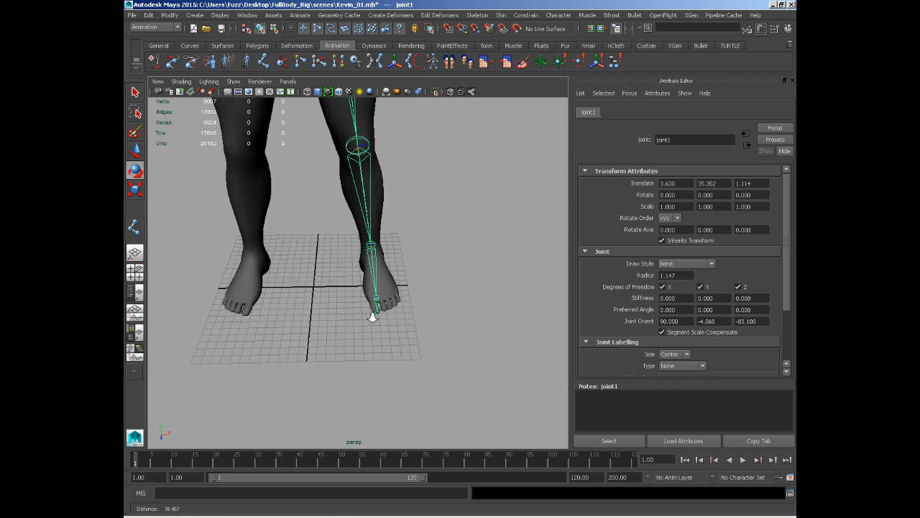
Examine from several angles how the ankle, ball and toe joints line up with the left foot mesh.
left_click_drag(373, 318, 479, 312, "alt")
middle_click_drag(479, 312, 436, 269, "alt")
right_click_drag(436, 269, 434, 378, "alt")
middle_click_drag(433, 379, 419, 307, "alt")
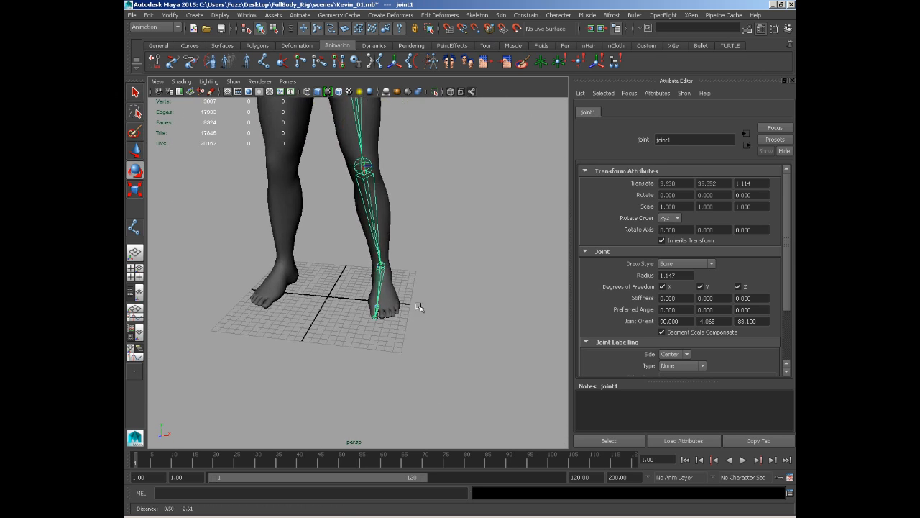
key("e")
right_click_drag(398, 298, 431, 341, "alt")
left_click_drag(432, 341, 400, 351, "alt")
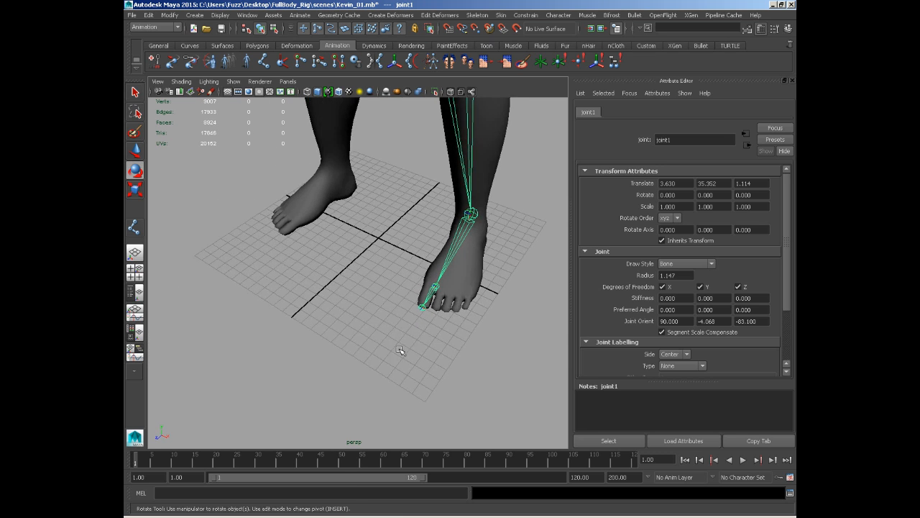
right_click_drag(401, 351, 447, 313, "alt")
middle_click_drag(448, 313, 395, 325, "alt")
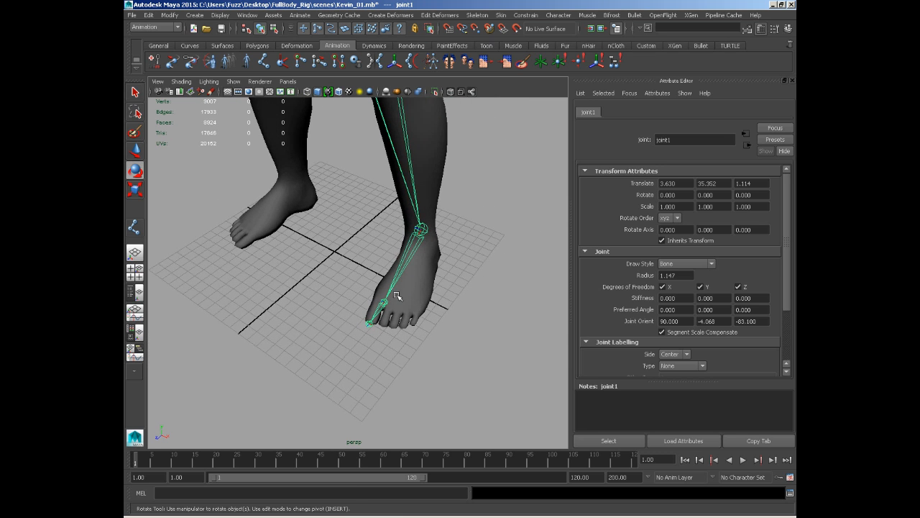
left_click_drag(371, 290, 313, 321, "alt")
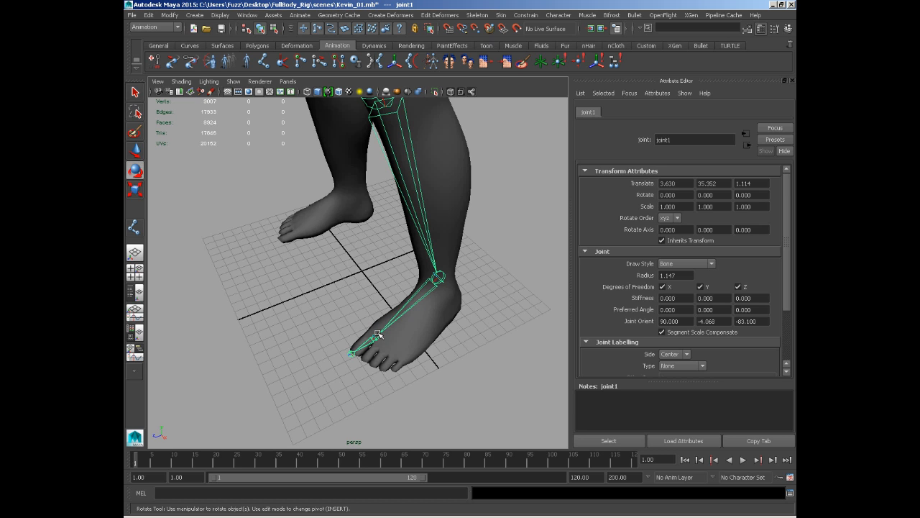
left_click_drag(333, 316, 408, 301, "alt")
left_click_drag(373, 343, 311, 332, "alt")
middle_click_drag(311, 333, 361, 349, "alt")
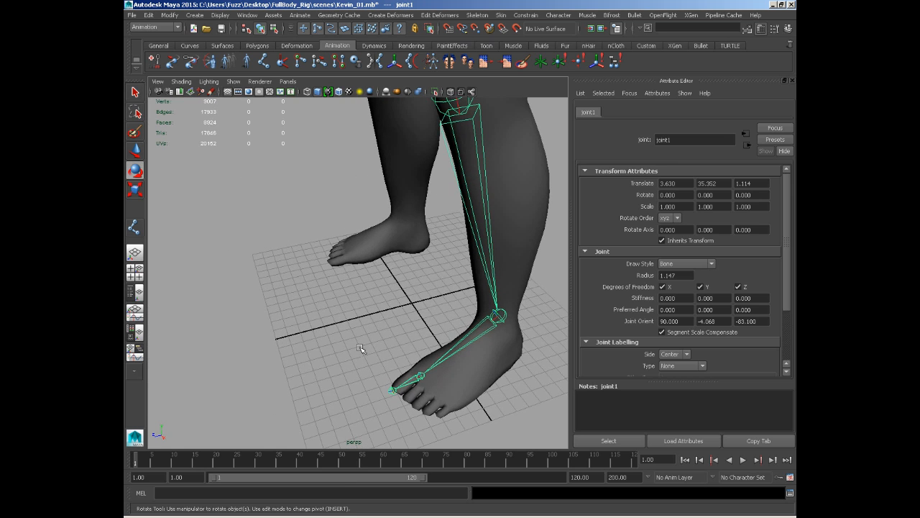
middle_click_drag(423, 375, 327, 363, "alt")
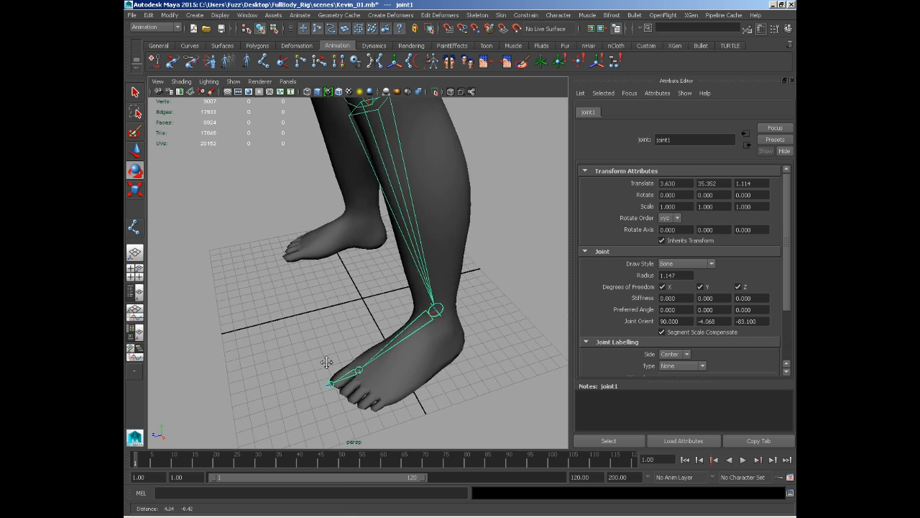
left_click_drag(327, 363, 440, 358, "alt")
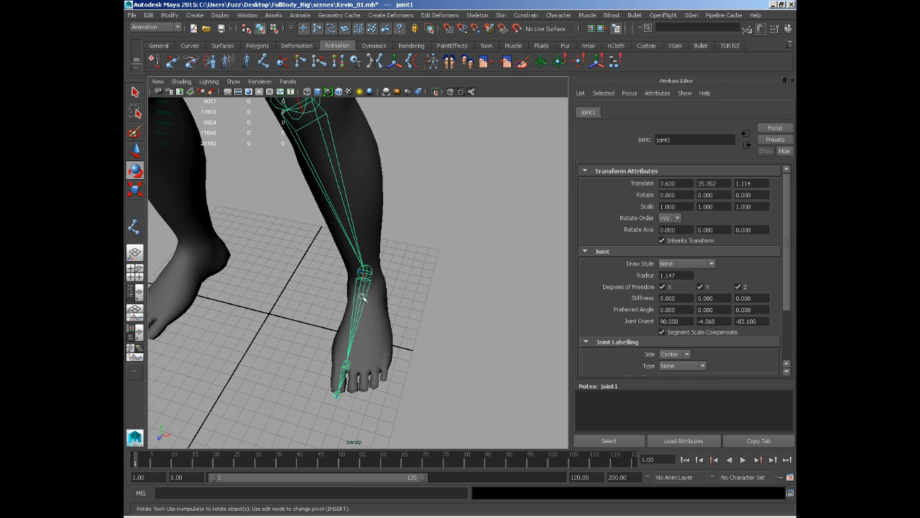
left_click_drag(329, 385, 396, 363, "alt")
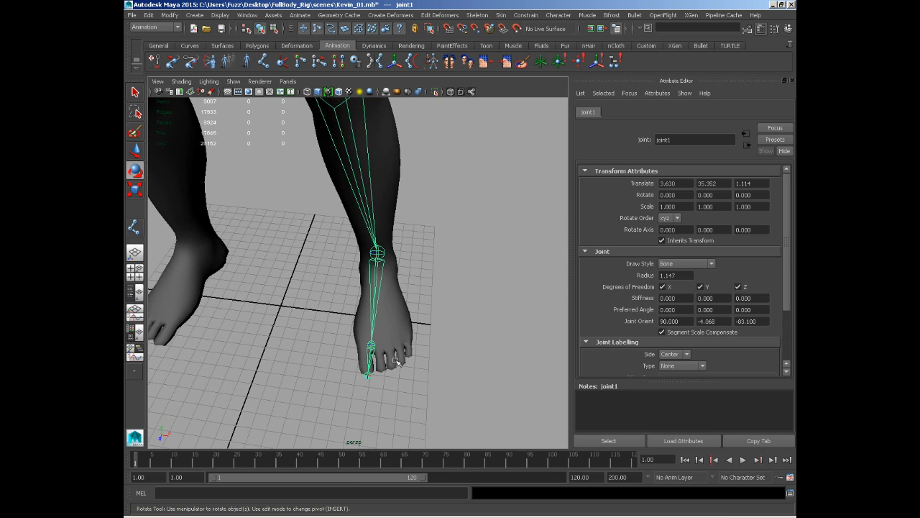
Select the ankle joint of the left leg chain and compare its foot bones with the mesh.
left_click(386, 250)
left_click(383, 252)
left_click_drag(443, 253, 273, 285, "alt")
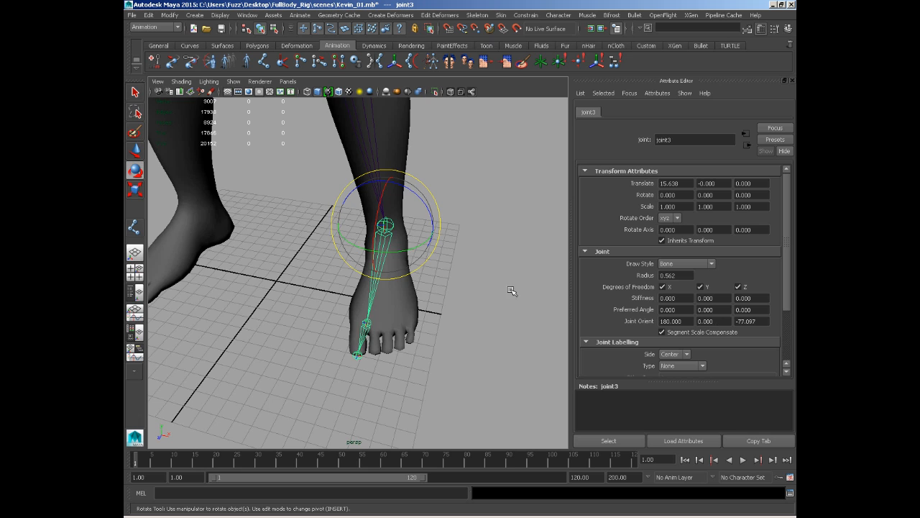
left_click_drag(513, 291, 403, 347, "alt")
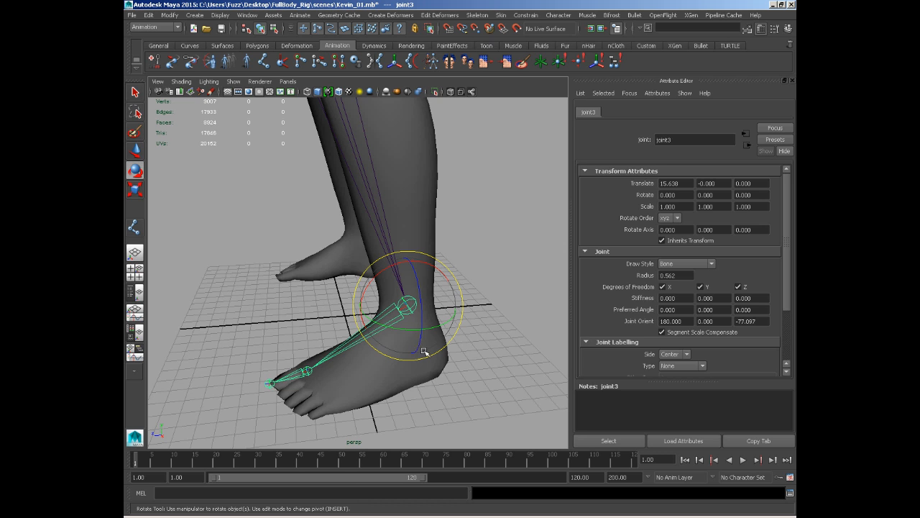
left_click_drag(427, 349, 458, 311, "alt")
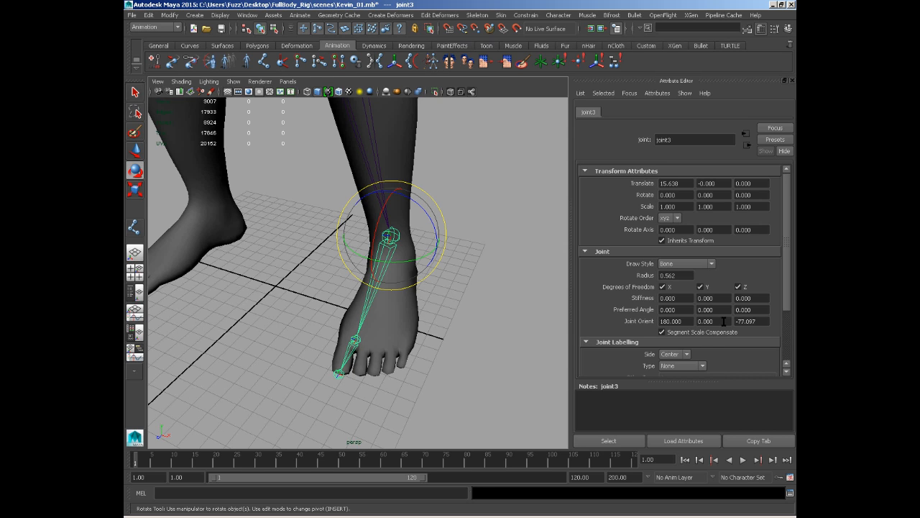
Try a different Joint Orient Y on the ankle joint, and undo the orientation changes.
left_click_drag(723, 320, 666, 321, "ctrl")
left_click_drag(454, 349, 486, 357, "alt")
middle_click_drag(486, 359, 504, 339, "alt")
key("ctrl+z")
key("ctrl+z")
key("ctrl+z")
key("ctrl+z")
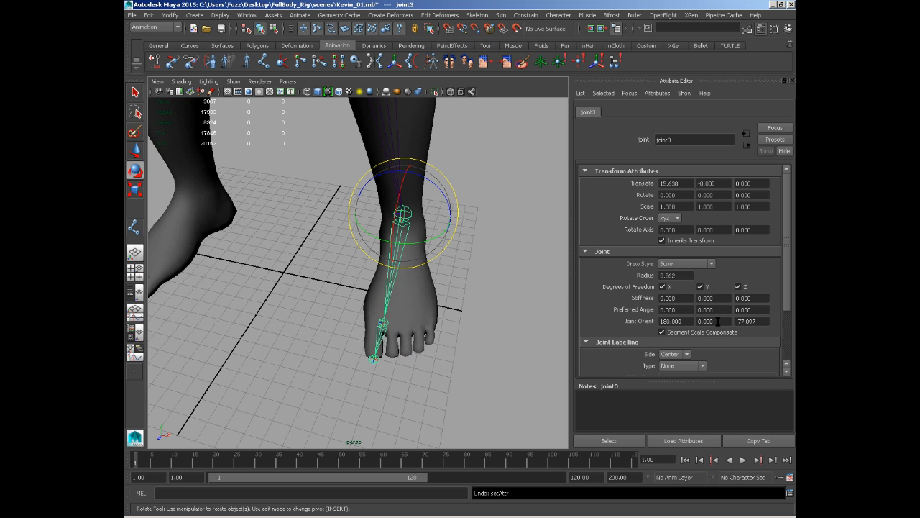
Set the ankle joint's Joint Orient Y to -10.9 to centre the foot bones in the foot, and clear the selection.
left_click_drag(679, 319, 661, 321, "ctrl")
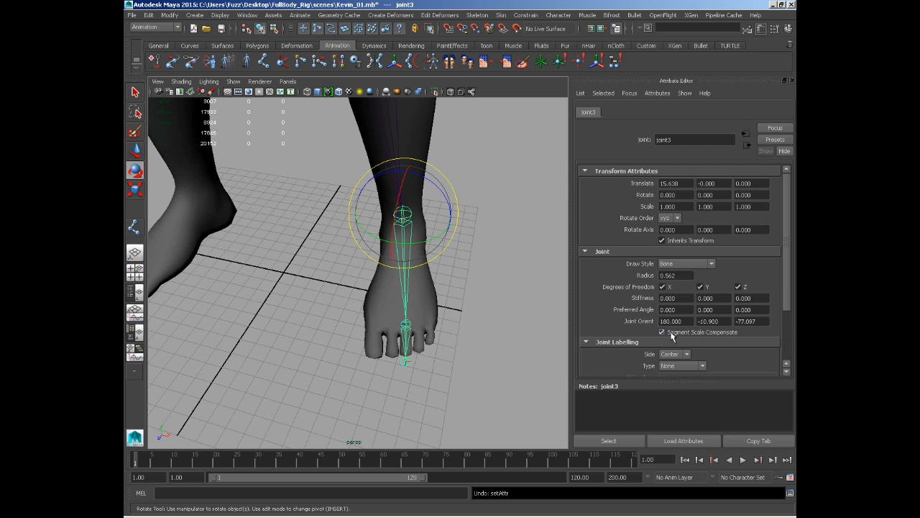
left_click_drag(492, 327, 419, 327, "alt")
right_click_drag(420, 327, 371, 316, "alt")
middle_click_drag(371, 317, 385, 345, "alt")
right_click_drag(385, 345, 378, 346, "alt")
left_click_drag(378, 345, 444, 338, "alt")
middle_click_drag(432, 223, 444, 262, "alt")
right_click_drag(444, 262, 387, 230, "alt")
middle_click_drag(386, 230, 375, 276, "alt")
left_click_drag(375, 276, 407, 282, "alt")
left_click(437, 263)
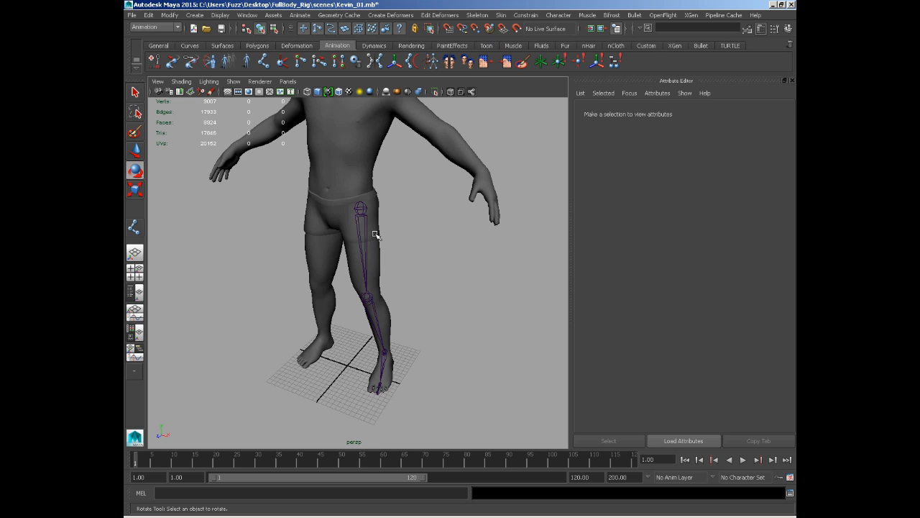
With the hip joint selected, replace the Attribute Editor with the Outliner and expand the full joint hierarchy.
scroll(402, 261, "up", 5)
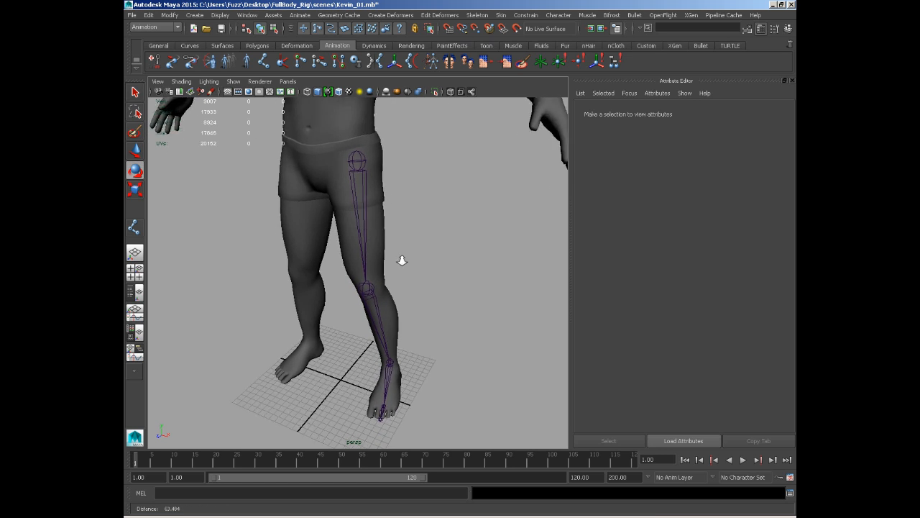
scroll(402, 260, "down", 2)
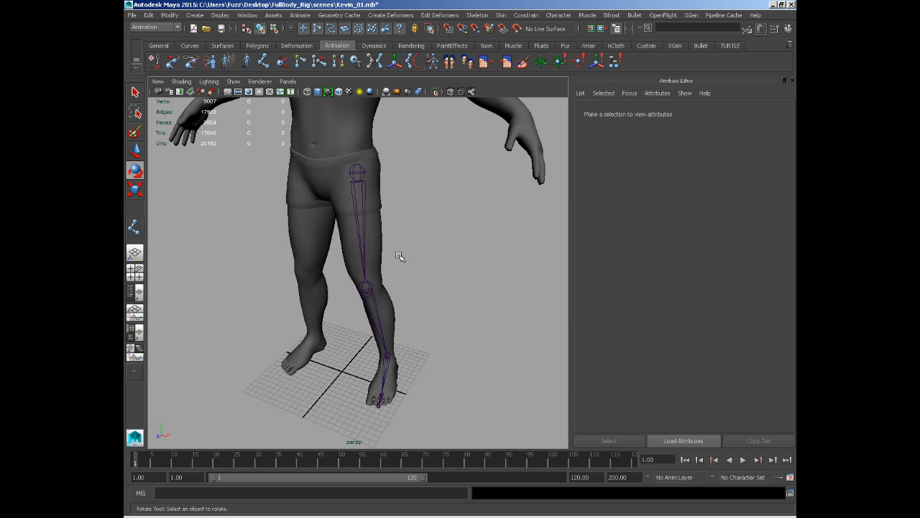
mouse_move(405, 264)
left_mouse_down("alt")
mouse_move(374, 242)
mouse_move(418, 253)
left_mouse_up("alt")
middle_click_drag(419, 253, 449, 264, "alt")
right_click_drag(449, 265, 455, 277, "alt")
left_click_drag(455, 276, 411, 271, "alt")
middle_click_drag(410, 271, 401, 121, "alt")
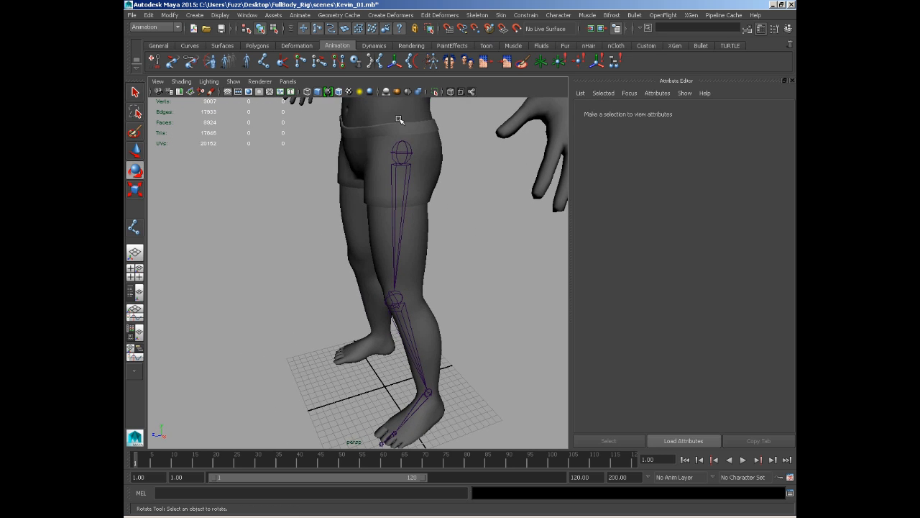
left_click(411, 149)
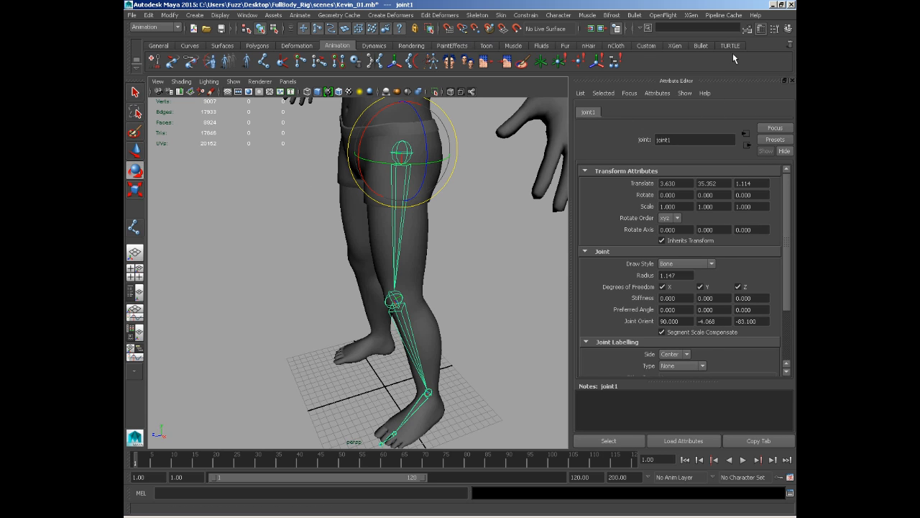
left_click(761, 30)
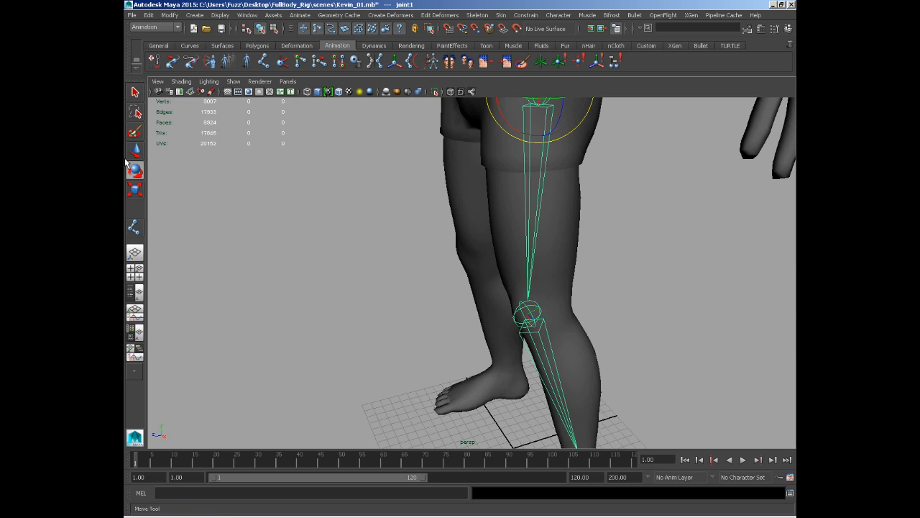
left_click(136, 294)
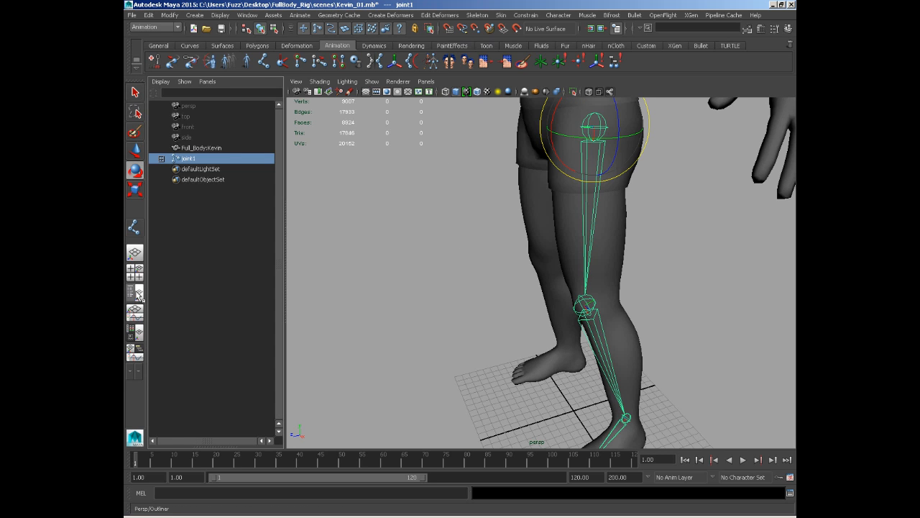
left_click(161, 159, "shift")
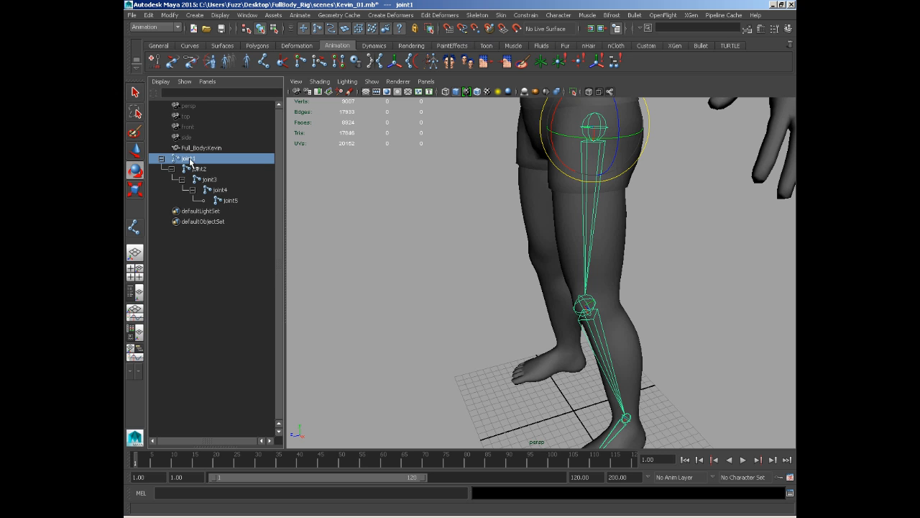
left_click_drag(398, 206, 365, 153, "alt")
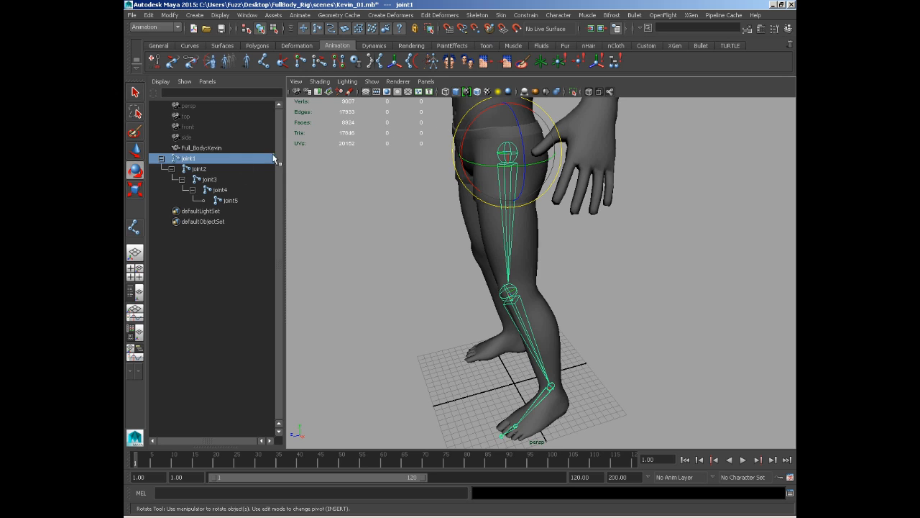
Rename the hip joint, joint1, as L_Thigh_Joint.
double_click(190, 158)
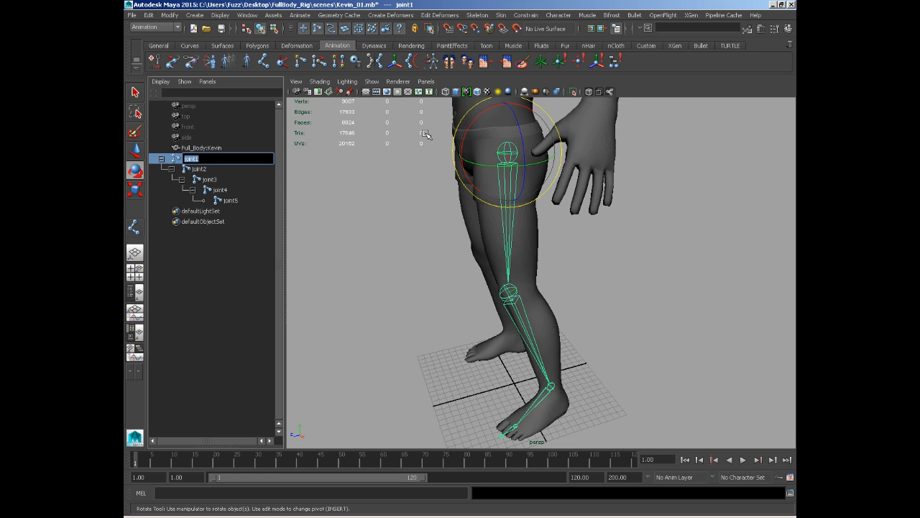
key("Caps_Lock")
type("L")
key("Caps_Lock")
type("hihg")
key("BackSpace")
key("BackSpace")
type("gh_")
key("Caps_Lock")
type("J")
key("Caps_Lock")
type("oint")
Rename the knee joint, joint2, as L_Knee_Joint.
left_click(205, 169)
double_click(205, 170)
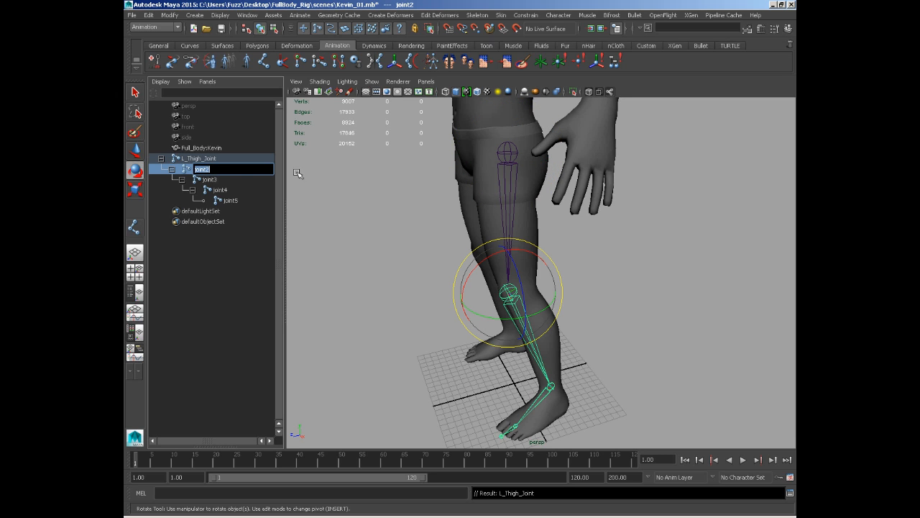
key("Caps_Lock")
type("L_")
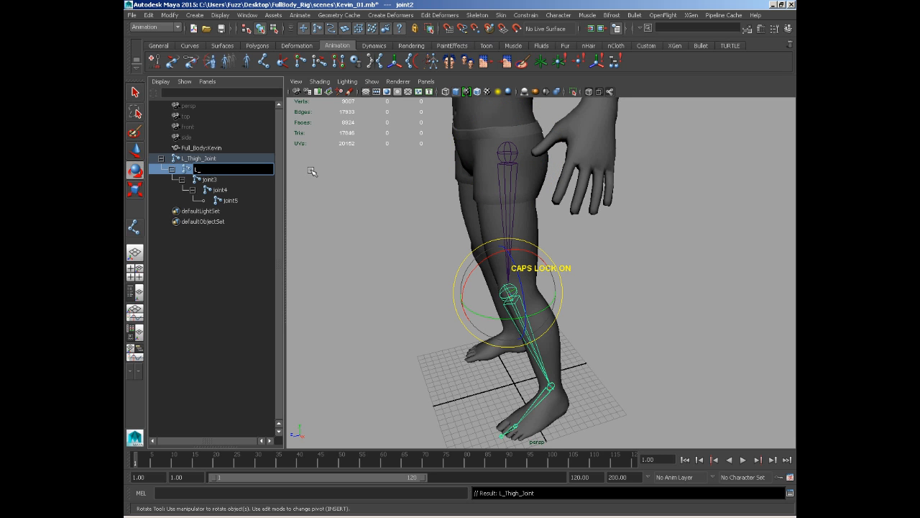
type("Knee_JOINT")
key("BackSpace")
key("BackSpace")
key("BackSpace")
type("J")
key("Caps_Lock")
type("oint")
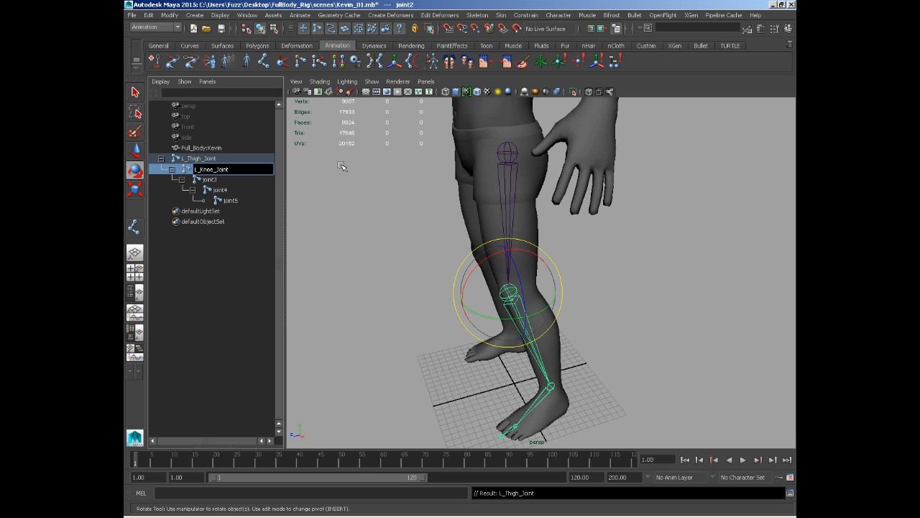
Rename the ankle joint, joint3, as L_Heel_Joint.
double_click(209, 180)
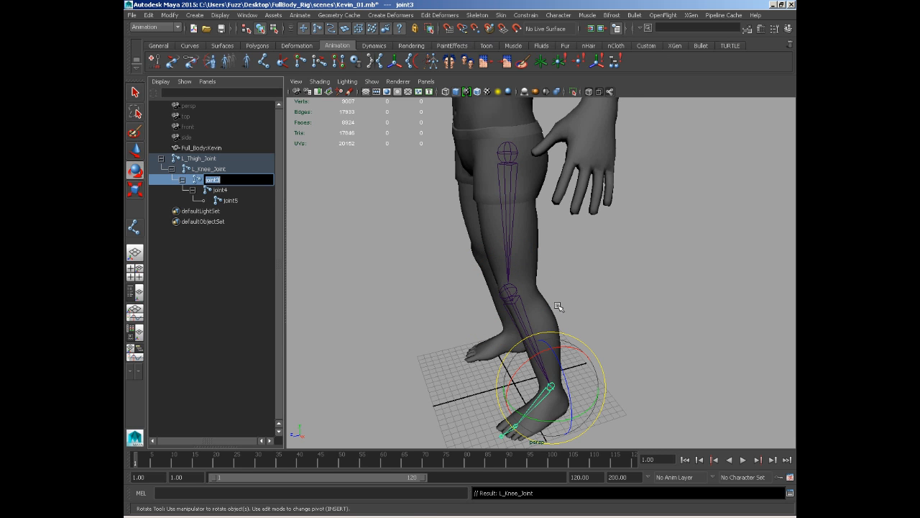
left_click_drag(558, 307, 536, 289, "alt")
middle_click_drag(536, 290, 541, 234, "alt")
right_click_drag(541, 234, 568, 298, "alt")
left_click_drag(567, 298, 528, 304, "alt")
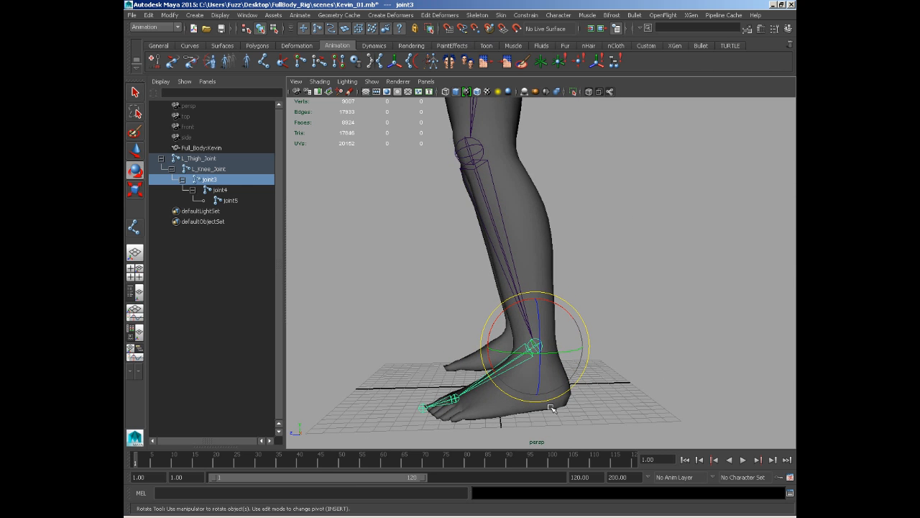
double_click(210, 181)
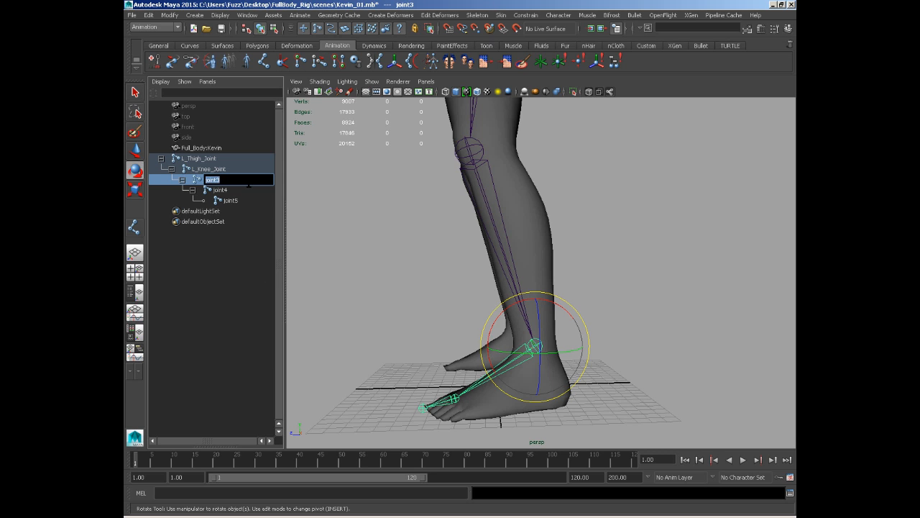
key("Caps_Lock")
type("L_Heel_Joint")
Rename the joint at the ball of the foot, joint4, as L_Toe_Joint.
double_click(222, 190)
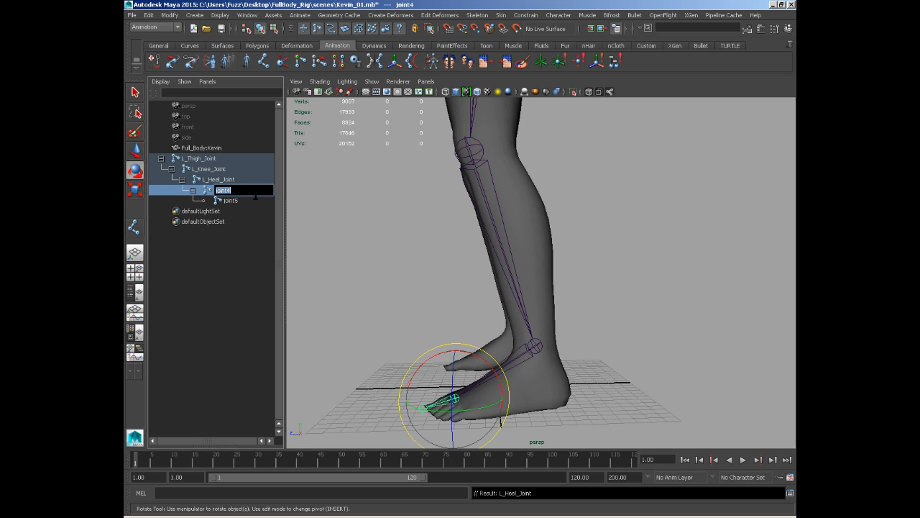
key("BackSpace")
type("L_Toe_Joint")
Rename the end joint at the tip of the toes, joint5, as L_ToeTip_Joint.
left_click(238, 203)
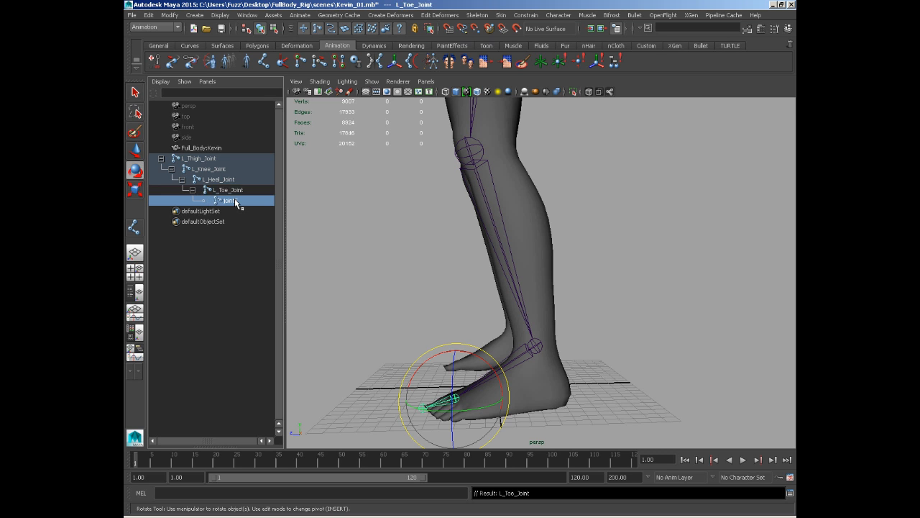
middle_click_drag(368, 231, 404, 132, "alt")
right_click_drag(424, 194, 550, 346, "alt")
middle_click_drag(489, 345, 682, 253, "alt")
right_click_drag(682, 253, 494, 260, "alt")
key("w")
left_click_drag(484, 259, 384, 249)
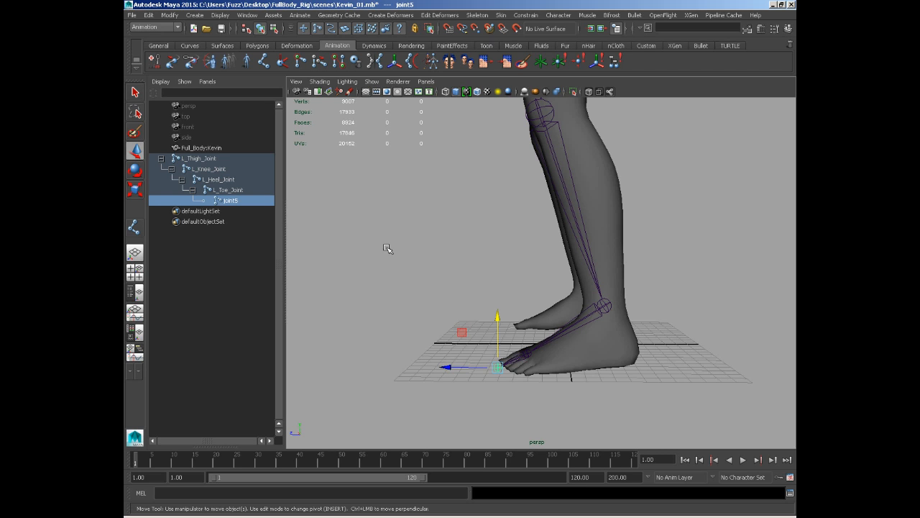
double_click(238, 201)
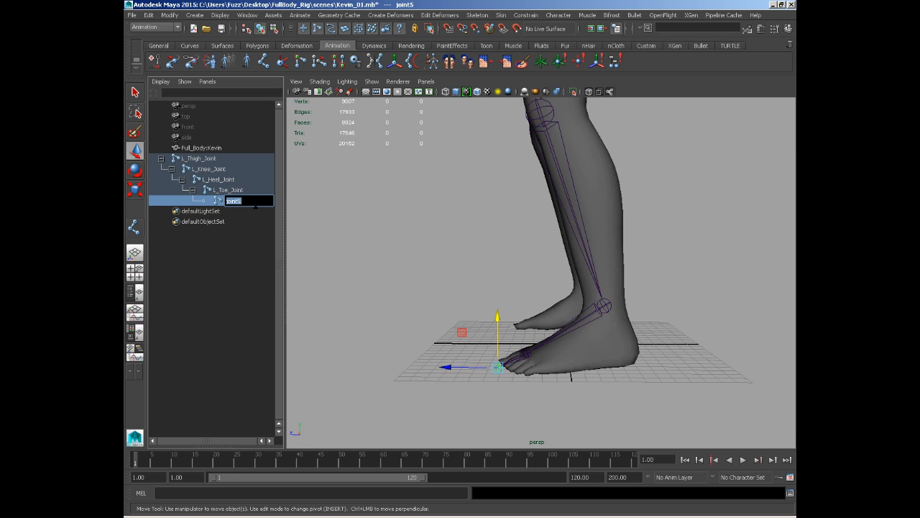
type("L_ToeTip_Joint")
key("Return")
Select L_Thigh_Joint at the root of the leg and check the complete chain against the body.
left_click_drag(346, 215, 461, 222, "alt")
right_click_drag(460, 222, 407, 220, "alt")
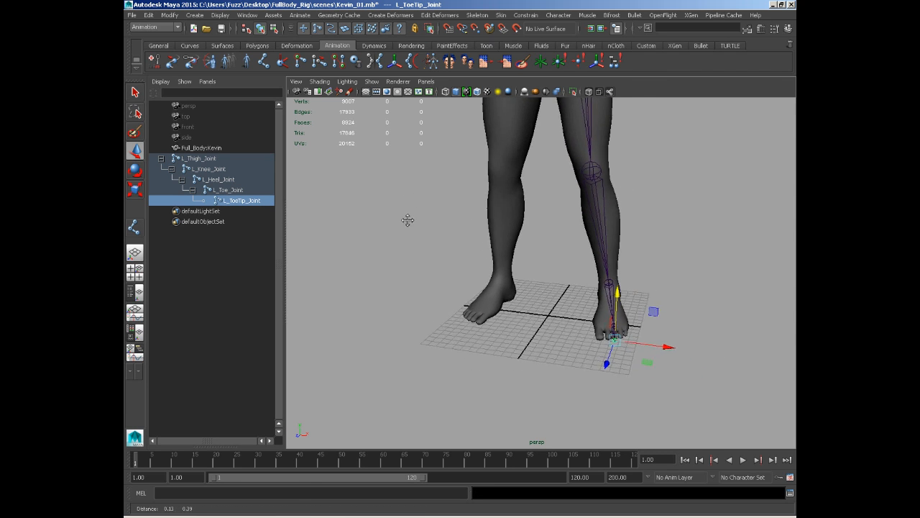
middle_click_drag(407, 220, 362, 305, "alt")
left_click(519, 115)
right_click_drag(652, 323, 572, 279, "alt")
left_click_drag(573, 279, 402, 252, "alt")
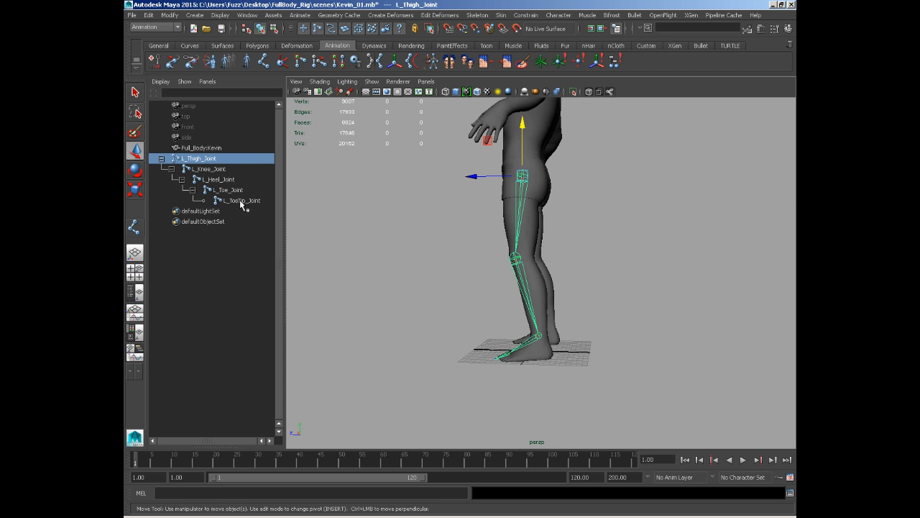
Examine the left leg joint chain against the body mesh from the front and side.
left_click_drag(470, 199, 484, 202, "alt")
right_click_drag(485, 202, 489, 240, "alt")
left_click_drag(489, 240, 627, 245, "alt")
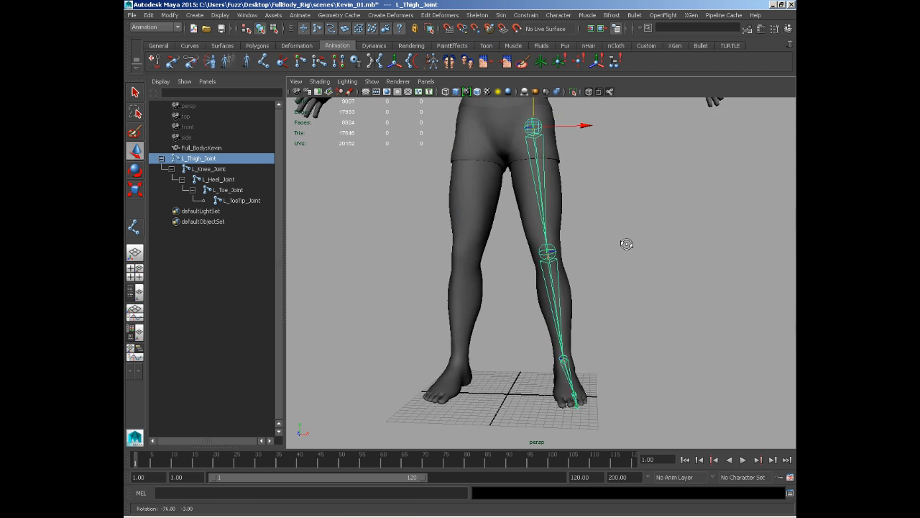
right_click_drag(626, 245, 581, 227, "alt")
middle_click_drag(581, 227, 566, 248, "alt")
right_click_drag(566, 248, 545, 223, "alt")
left_click(390, 234)
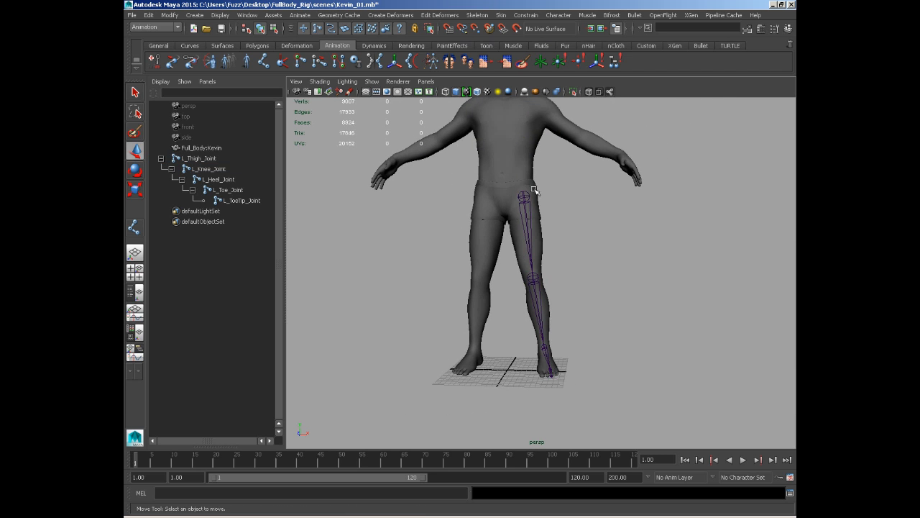
left_click(521, 194)
left_click_drag(394, 217, 418, 220, "alt")
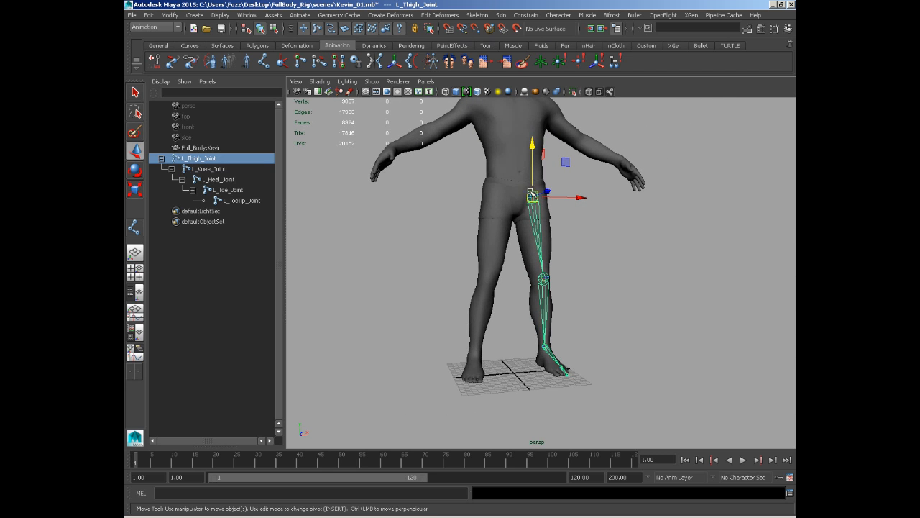
left_click_drag(531, 193, 491, 202, "alt")
left_click(484, 194)
With L_Thigh_Joint selected, reset the Mirror Joint options and set mirroring across YZ with the Behavior function.
left_click(521, 193)
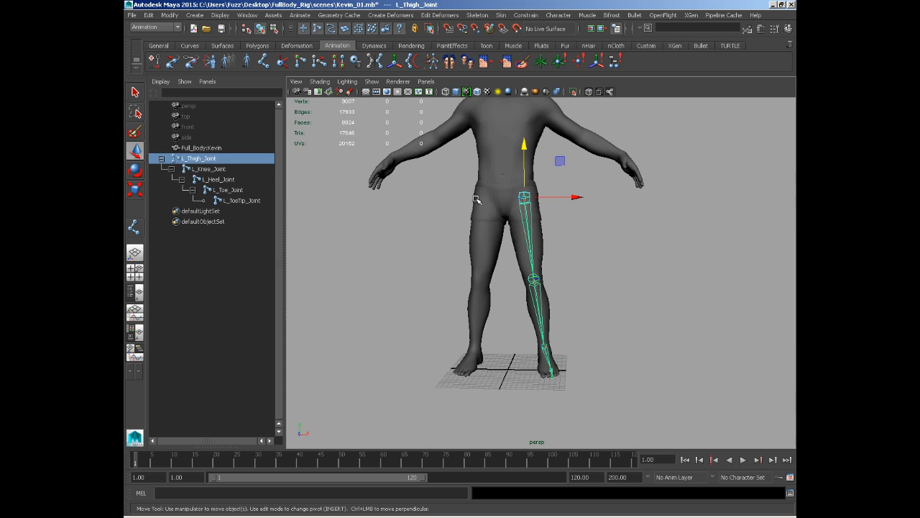
left_click(477, 15)
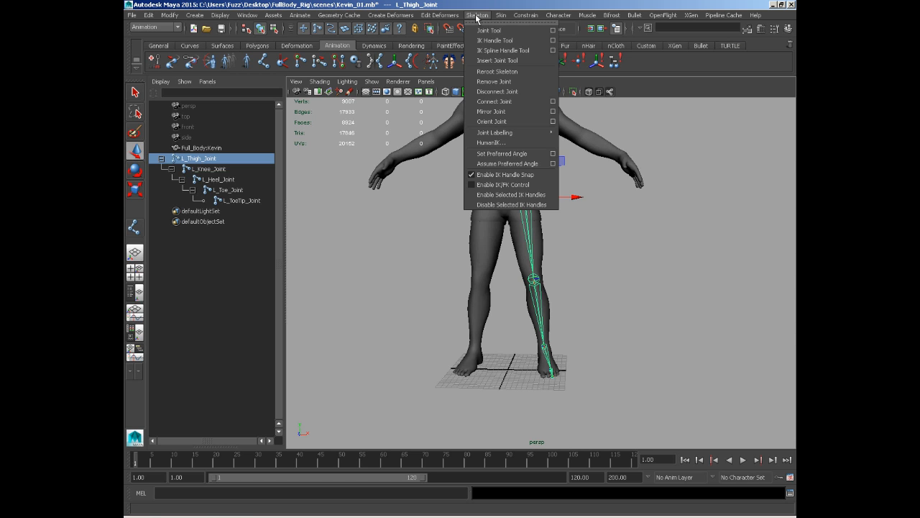
left_click(553, 111)
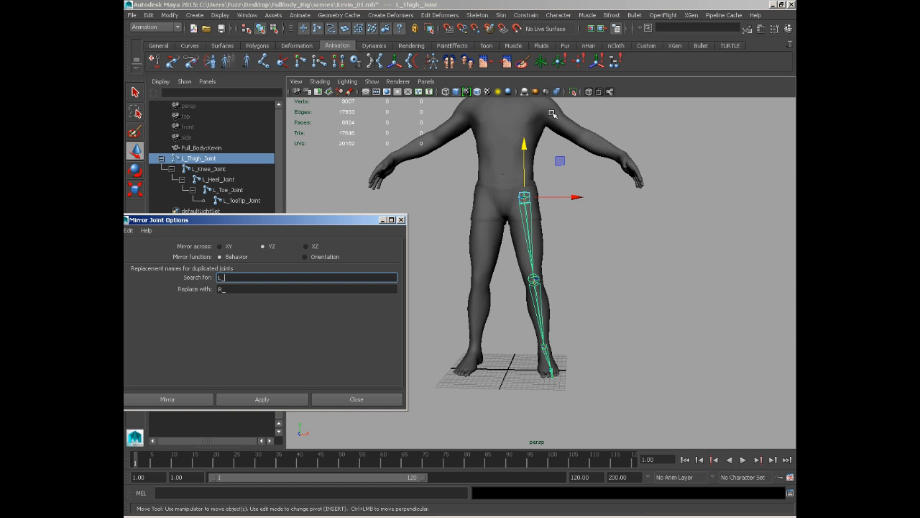
left_click_drag(287, 221, 314, 79)
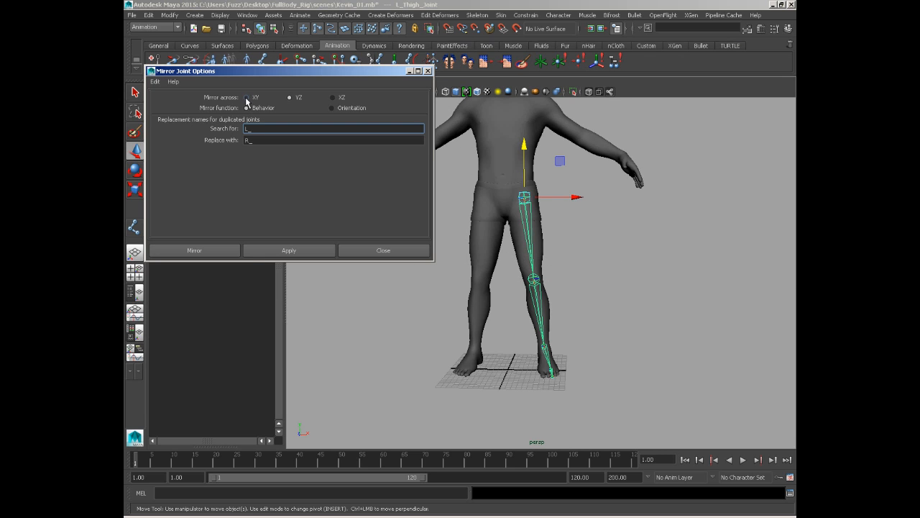
left_click(158, 82)
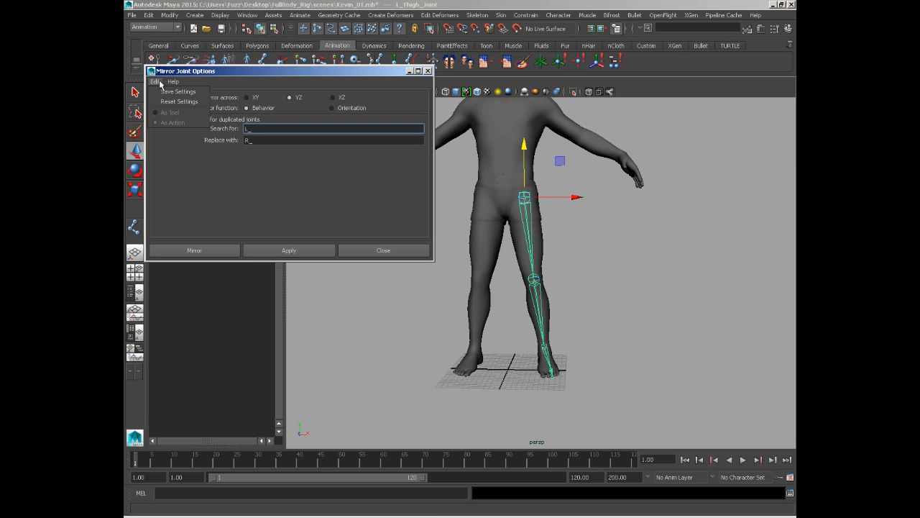
left_click(179, 102)
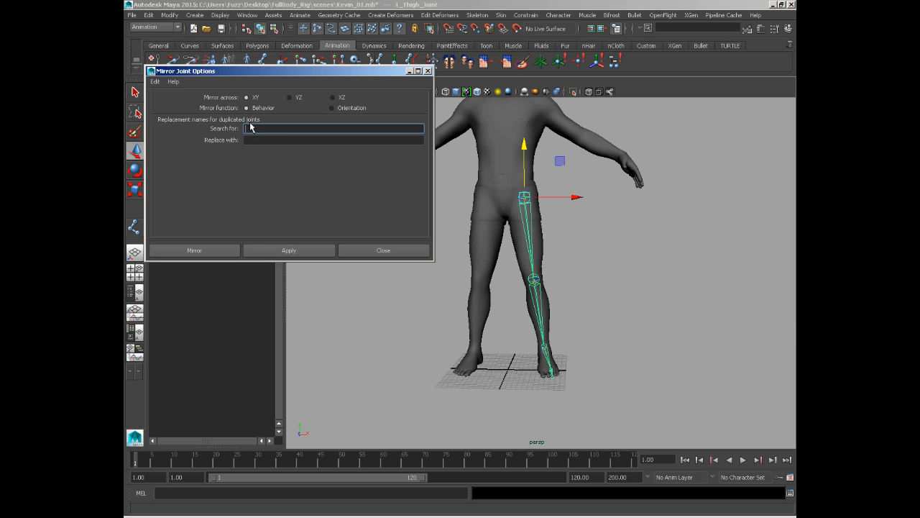
left_click(291, 98)
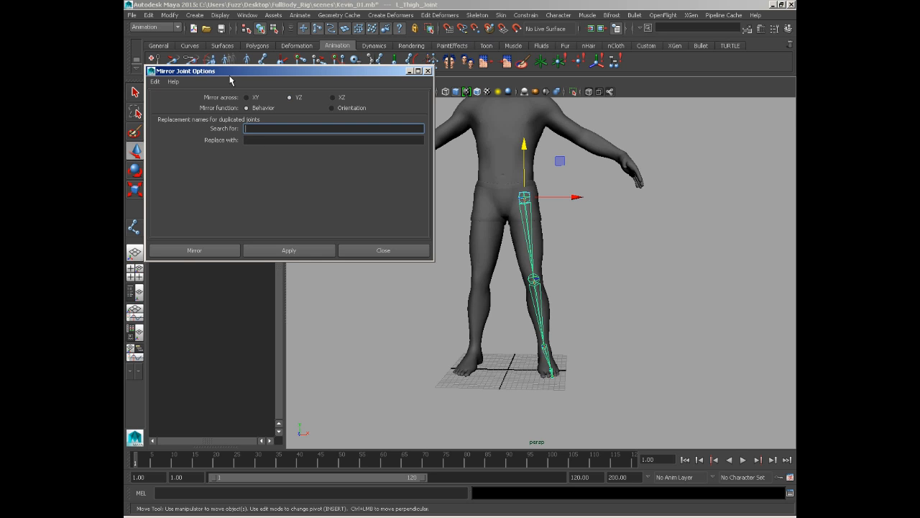
left_click_drag(320, 77, 523, 103)
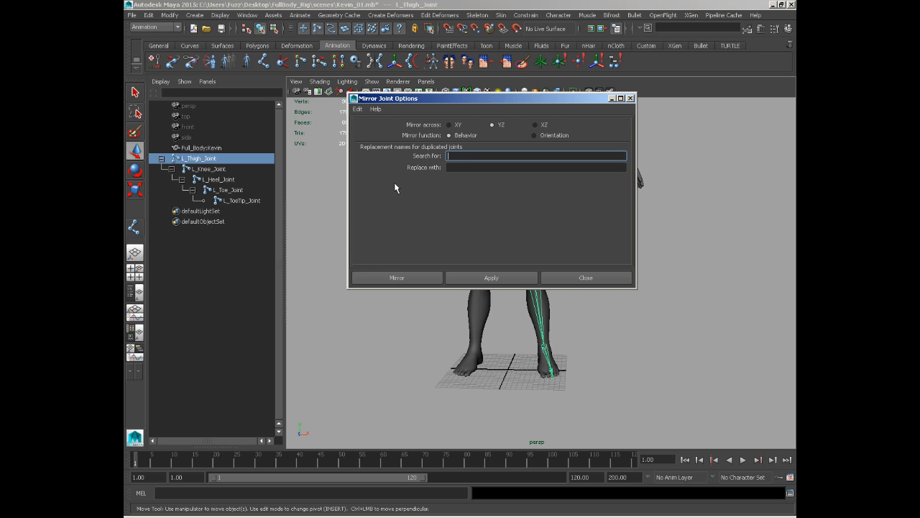
Mirror the left leg chain to the other leg, replacing L_ with R_ in the duplicated joint names.
left_click(472, 168)
type("R_")
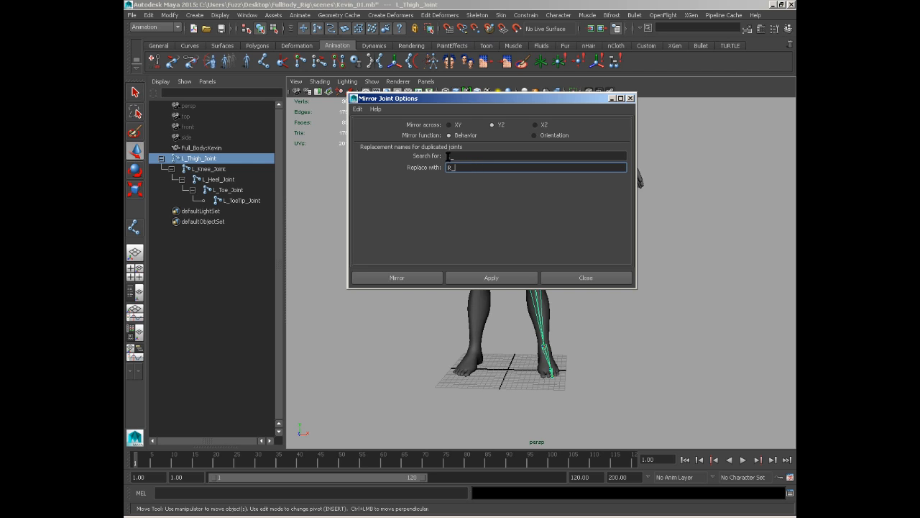
left_click(450, 156)
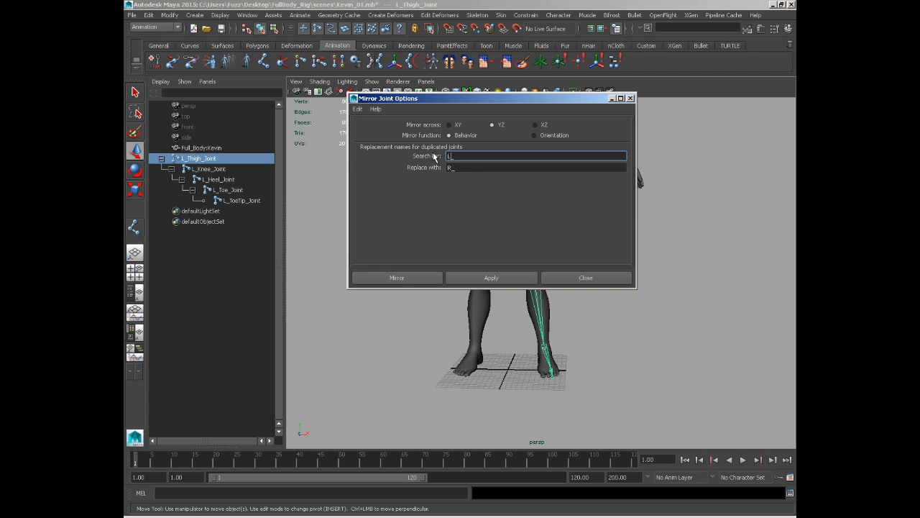
left_click_drag(468, 156, 436, 156)
key("Tab")
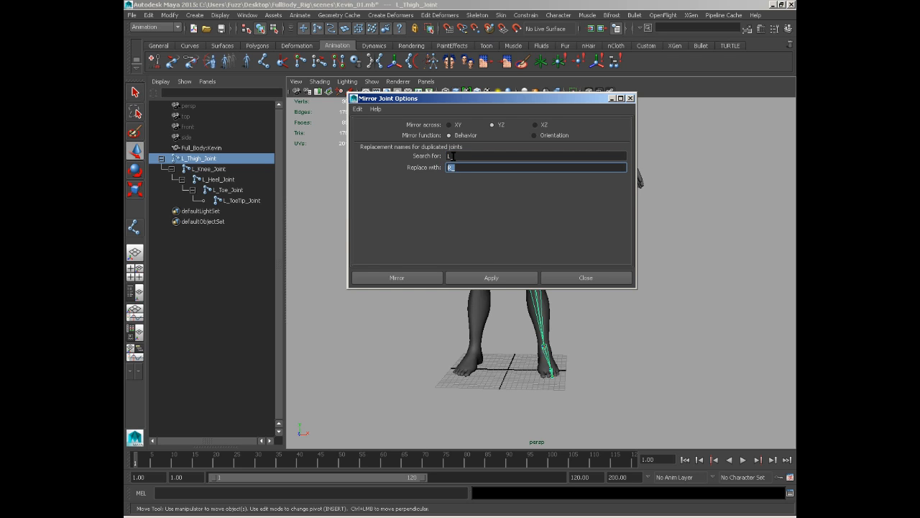
left_click_drag(453, 156, 431, 156)
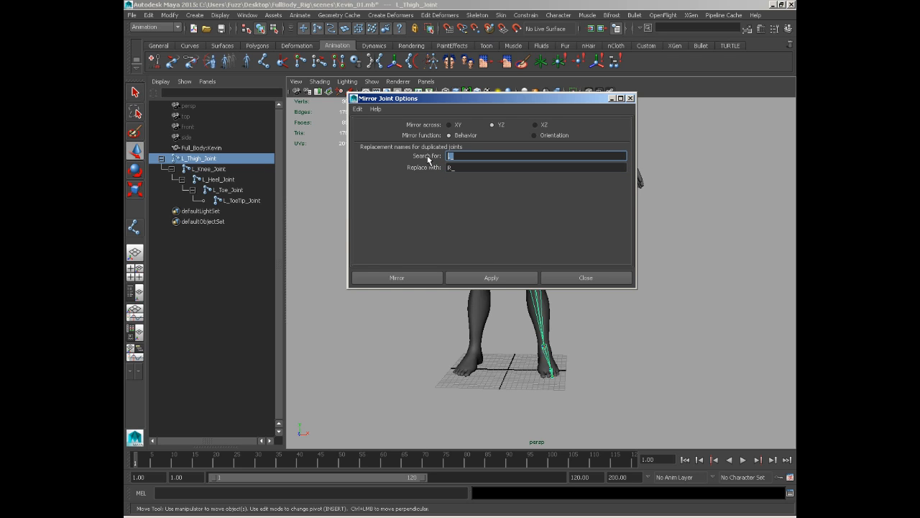
left_click(469, 278)
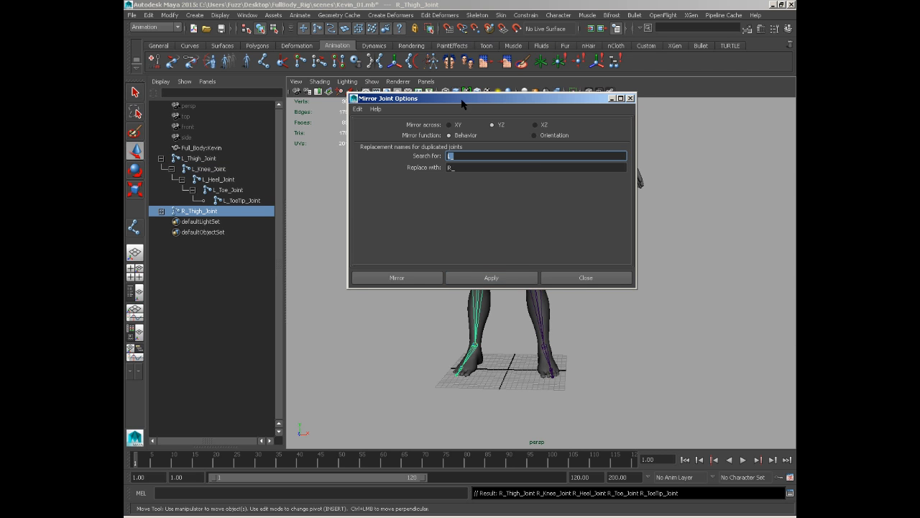
Expand the R_Thigh_Joint hierarchy to review the mirrored joint names, and close the Mirror Joint options.
left_click_drag(462, 104, 274, 243)
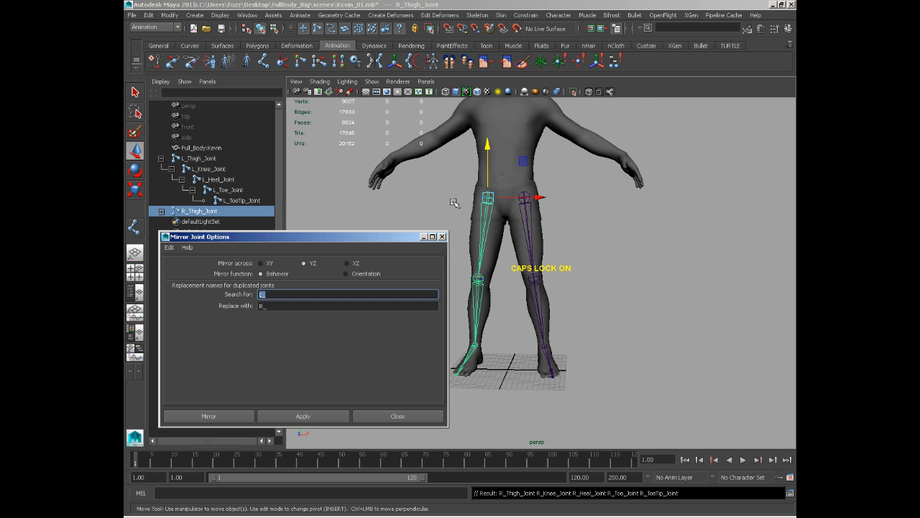
left_click_drag(453, 201, 352, 195, "alt")
left_click_drag(295, 238, 448, 164)
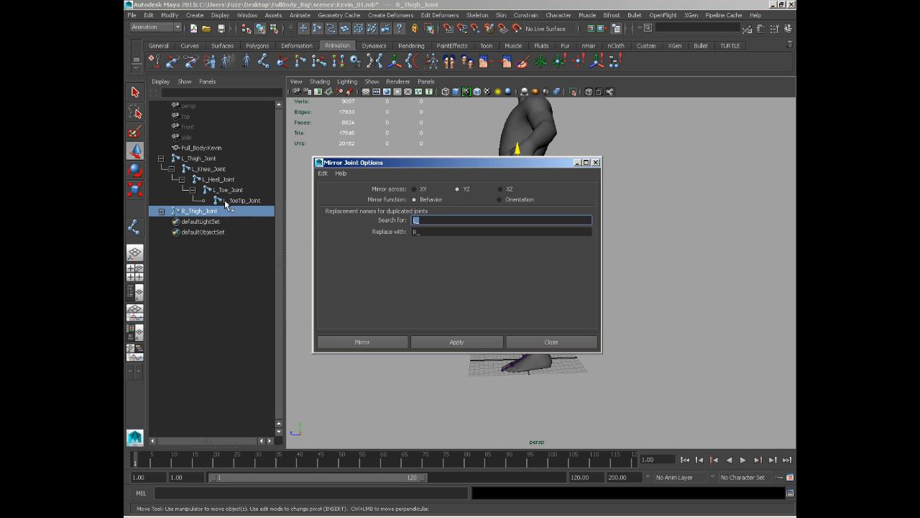
left_click(161, 211)
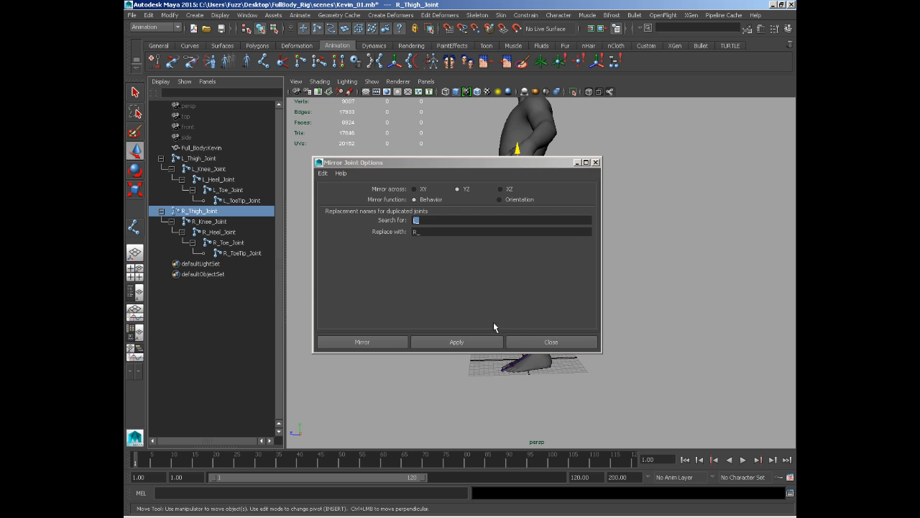
left_click(551, 342)
Select L_Thigh_Joint and R_Thigh_Joint in turn to compare both leg chains, and clear the selection.
left_click_drag(551, 287, 431, 288, "alt")
left_click(190, 158)
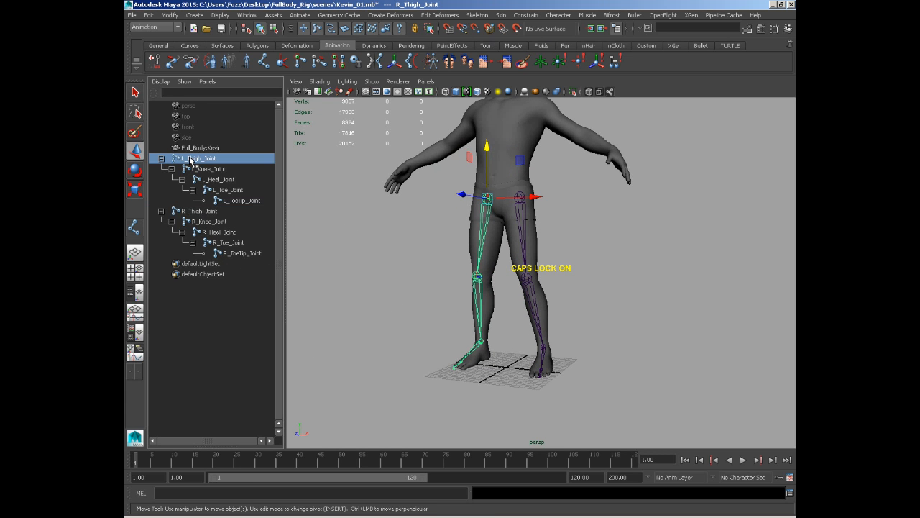
left_click(197, 210)
left_click_drag(397, 236, 555, 290, "alt")
left_click(412, 276)
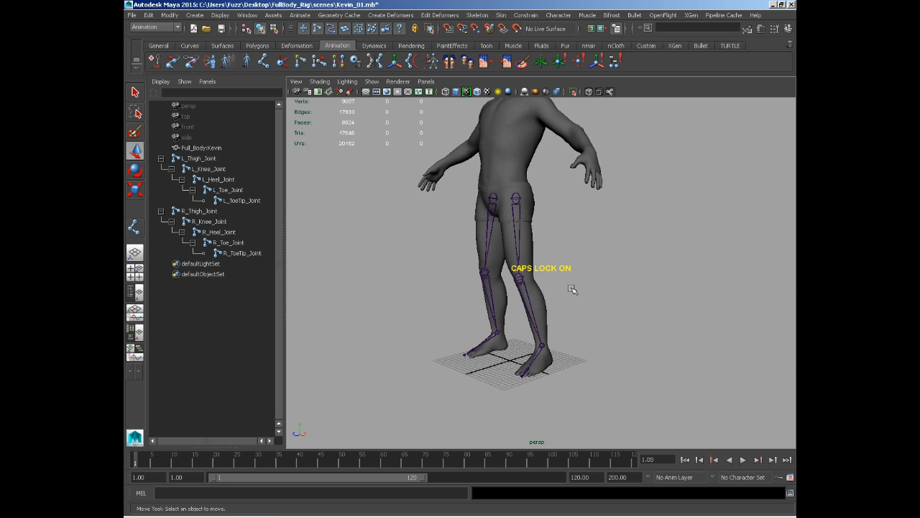
Hide the body mesh by switching off layer1's visibility and inspect both leg chains from several angles.
left_click(788, 29)
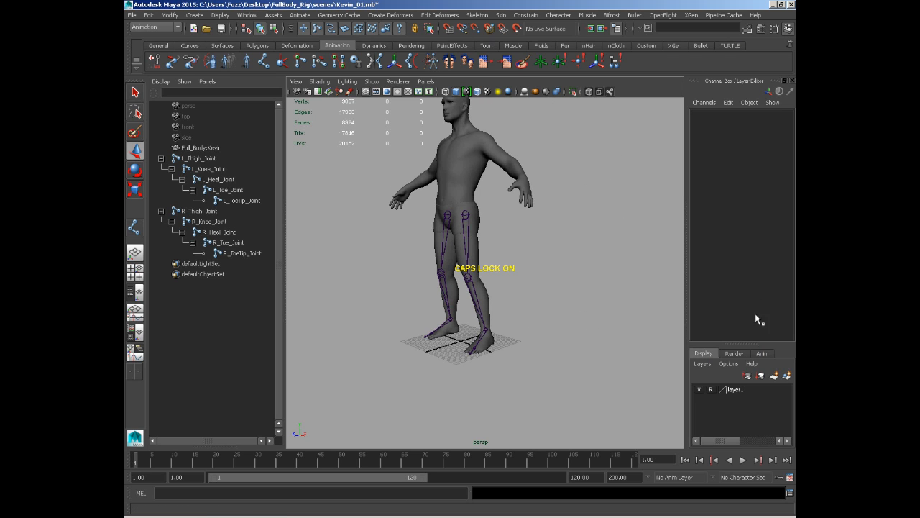
left_click(699, 389)
left_click(788, 29)
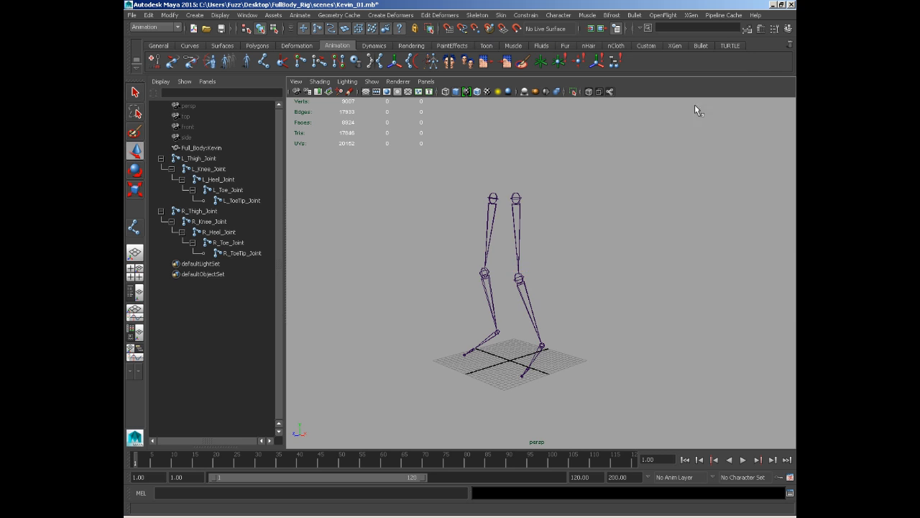
left_click_drag(611, 194, 481, 241, "alt")
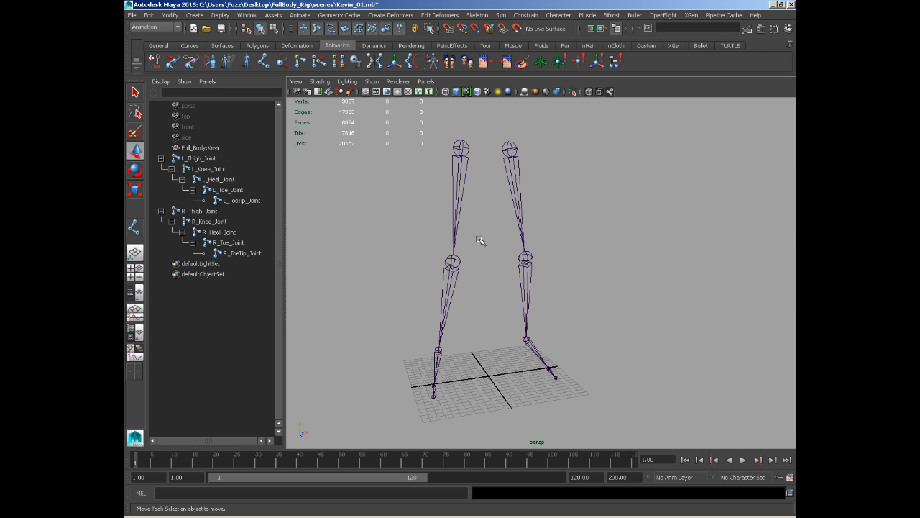
left_click_drag(481, 241, 545, 224, "alt")
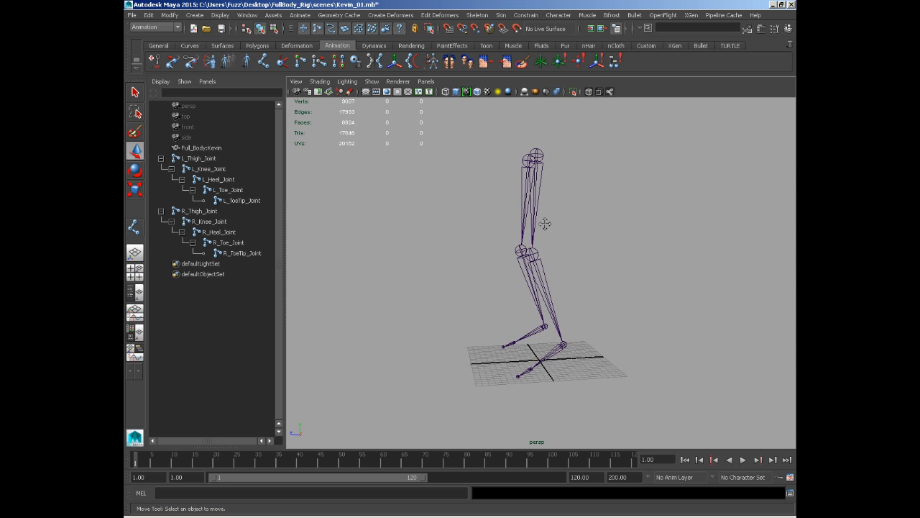
middle_click_drag(546, 225, 536, 243, "alt")
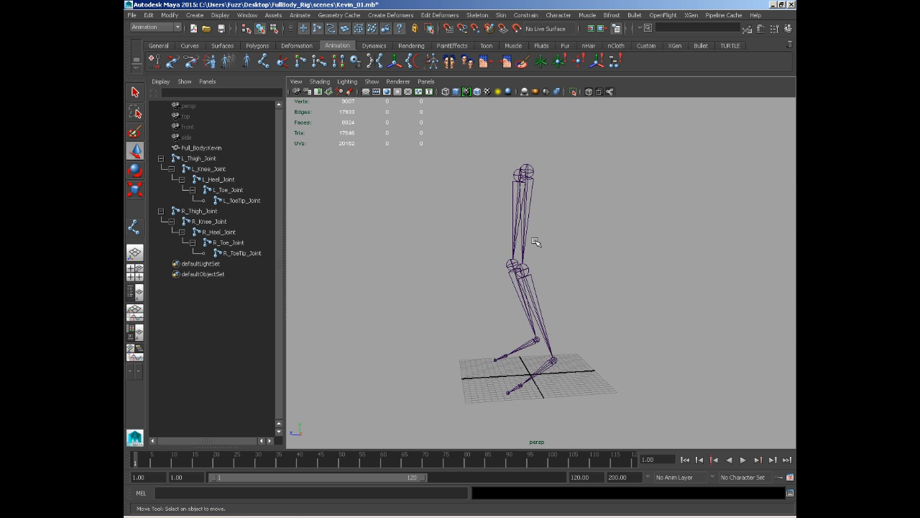